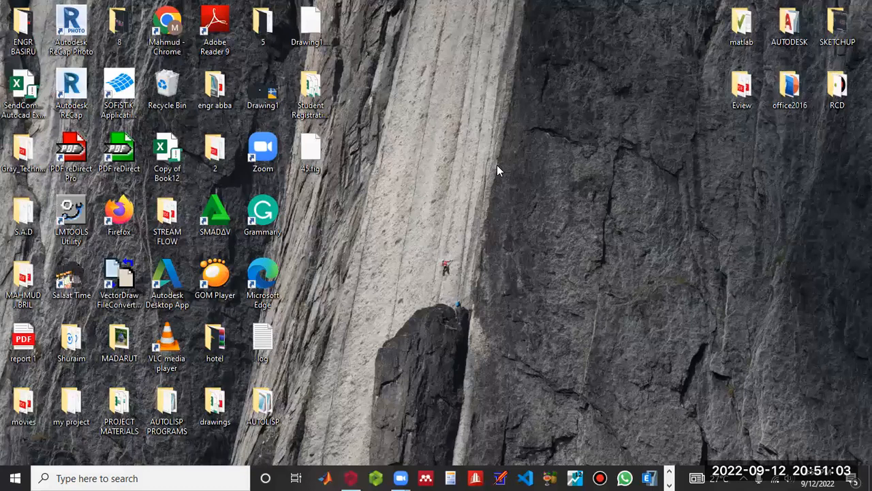
# - Switch to ProtaStructure and examine the beam coloured as failing on axis 1 between A and D in the Storey 1 plan
pyautogui.click(351, 478)
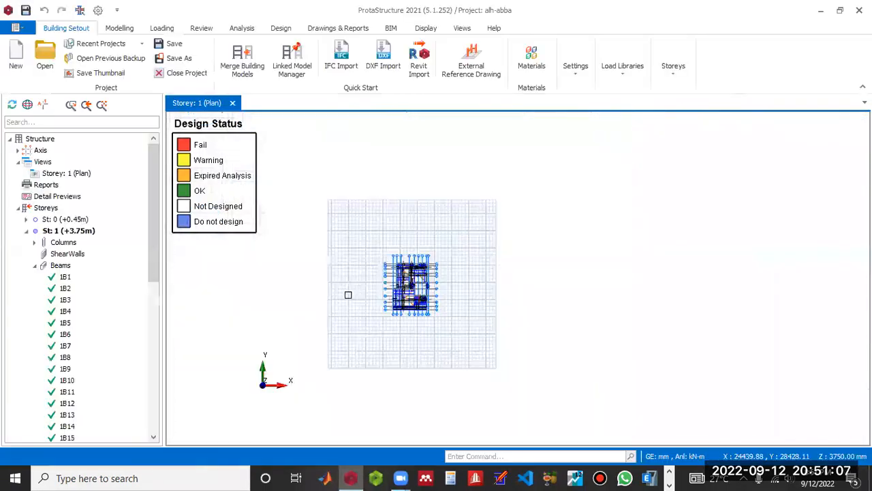
pyautogui.scroll(4, 351, 294)
pyautogui.scroll(-3, 362, 293)
pyautogui.scroll(4, 439, 306)
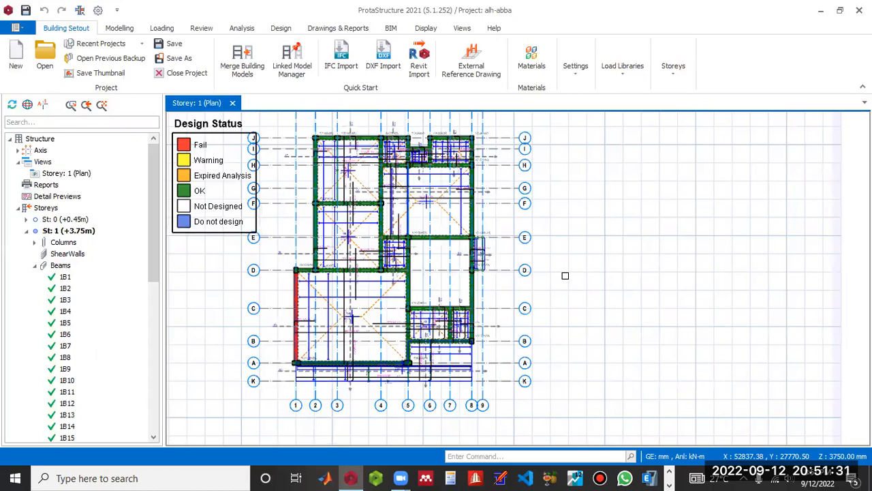
pyautogui.scroll(5, 306, 309)
pyautogui.scroll(-4, 327, 314)
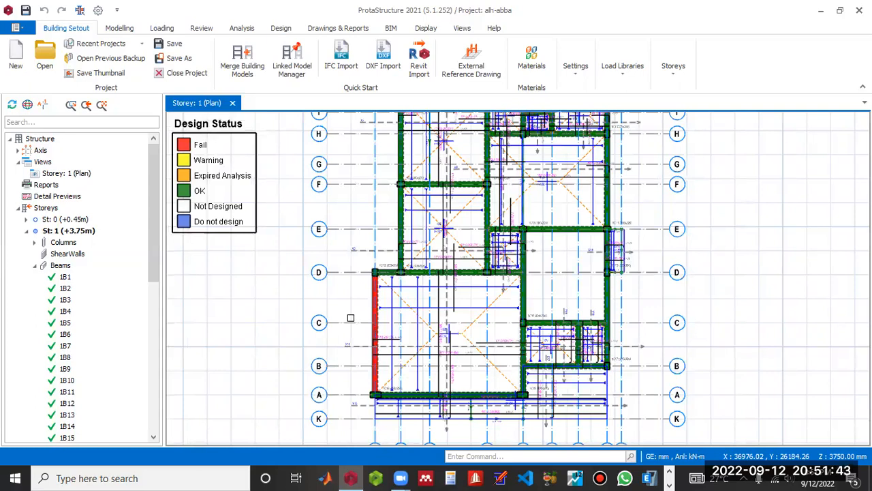
pyautogui.scroll(3, 382, 361)
pyautogui.scroll(3, 337, 269)
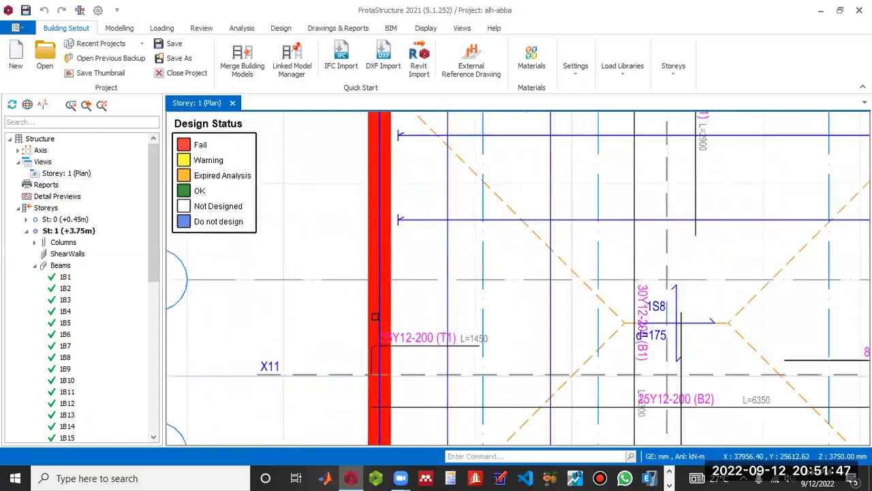
pyautogui.moveTo(387, 314)
pyautogui.scroll(-4, 381, 314)
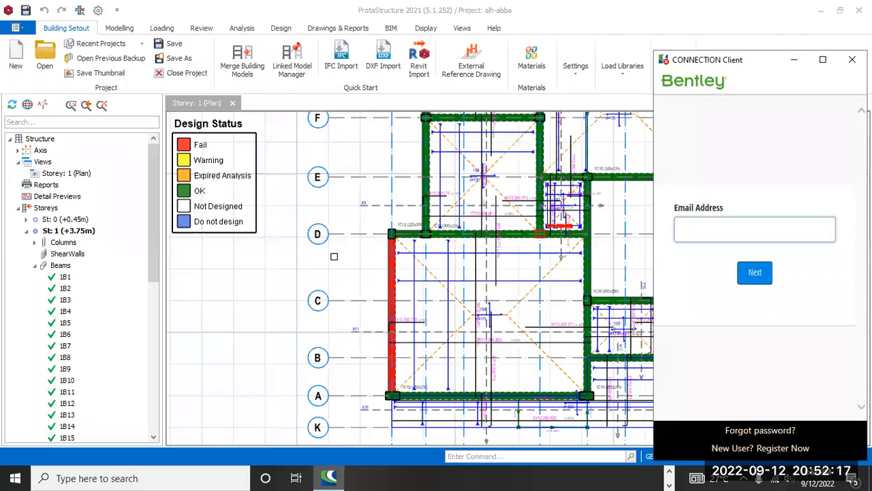
# - Look up beam 1B16 on axis 1 in the storey beam section design list, then return to the model
pyautogui.click(280, 28)
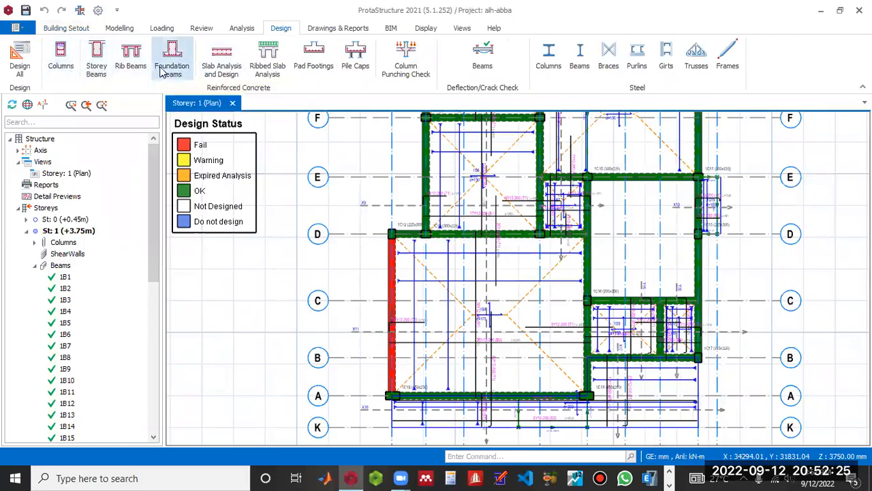
pyautogui.click(96, 60)
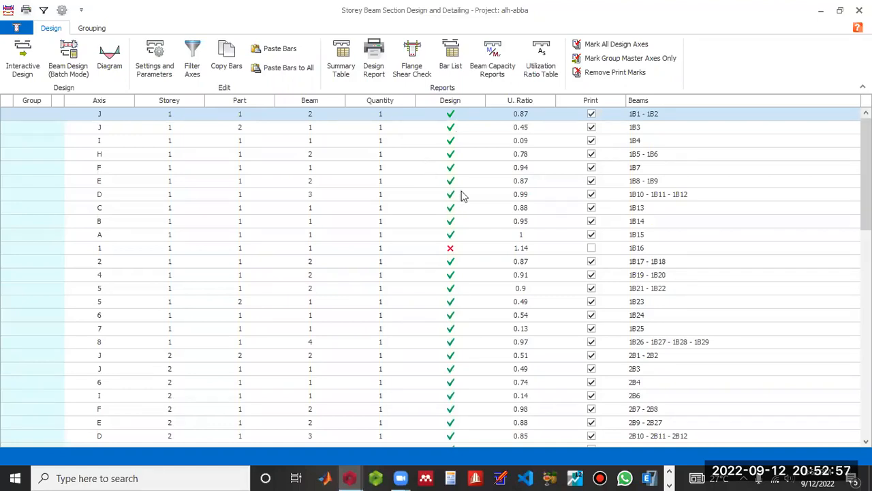
pyautogui.click(465, 251)
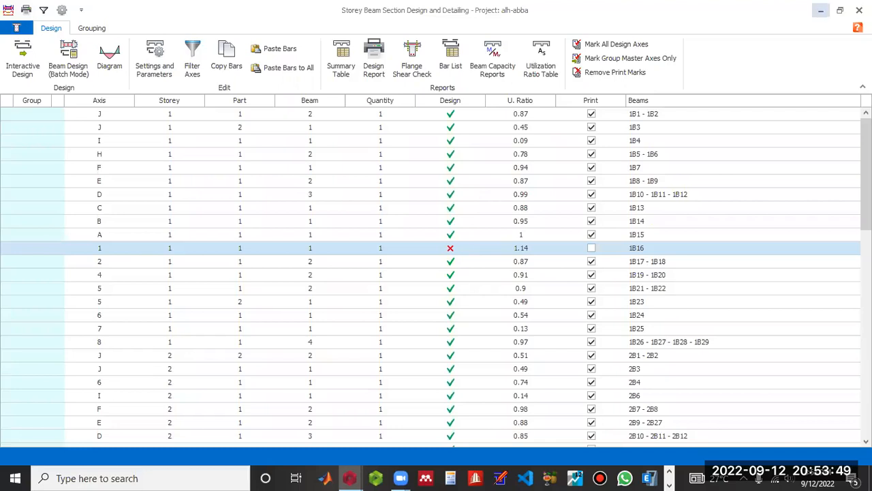
pyautogui.click(821, 10)
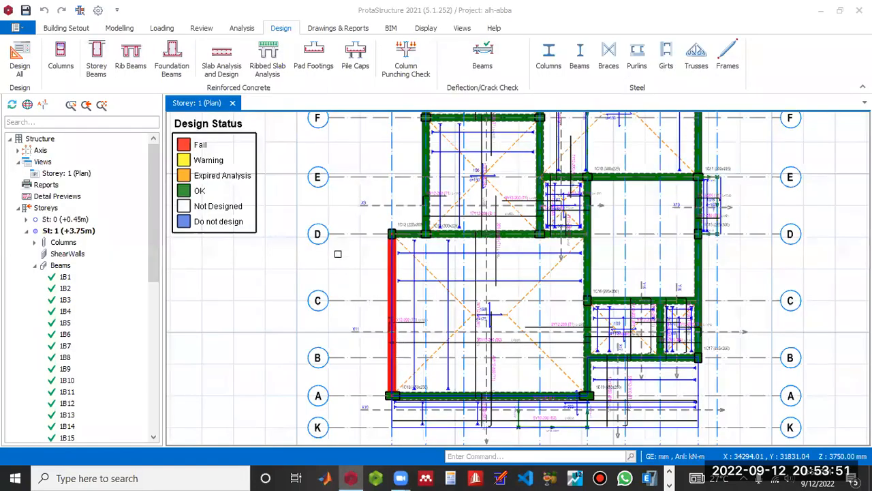
# - Switch the Storey 1 view from plan to 3D and examine the building's failing members from several sides
pyautogui.scroll(5, 398, 261)
pyautogui.scroll(-5, 375, 261)
pyautogui.scroll(2, 363, 266)
pyautogui.scroll(-4, 379, 297)
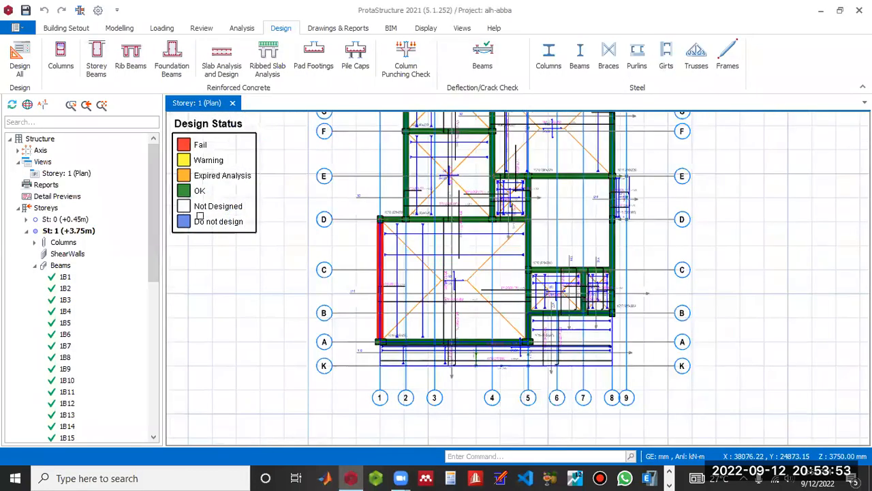
pyautogui.rightClick(83, 174)
pyautogui.click(113, 181)
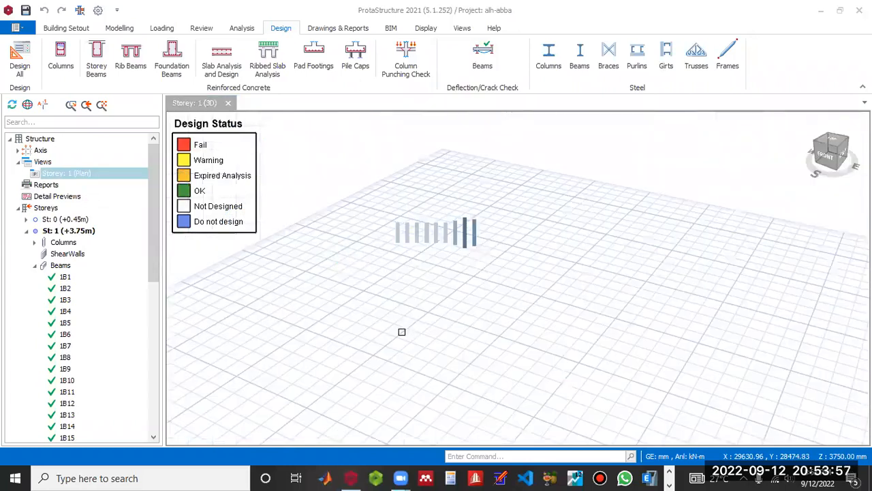
pyautogui.moveTo(349, 281); pyautogui.dragTo(472, 366, button='middle')
pyautogui.scroll(3, 354, 298)
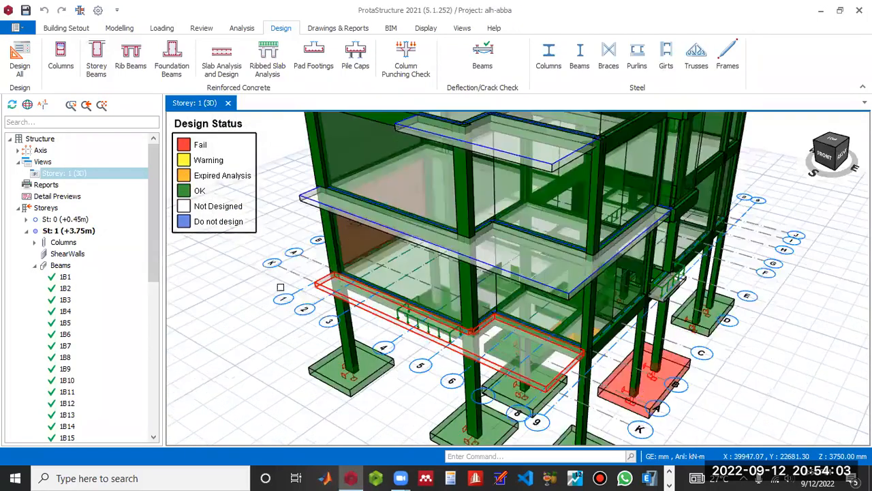
pyautogui.moveTo(315, 295); pyautogui.dragTo(397, 282, button='middle')
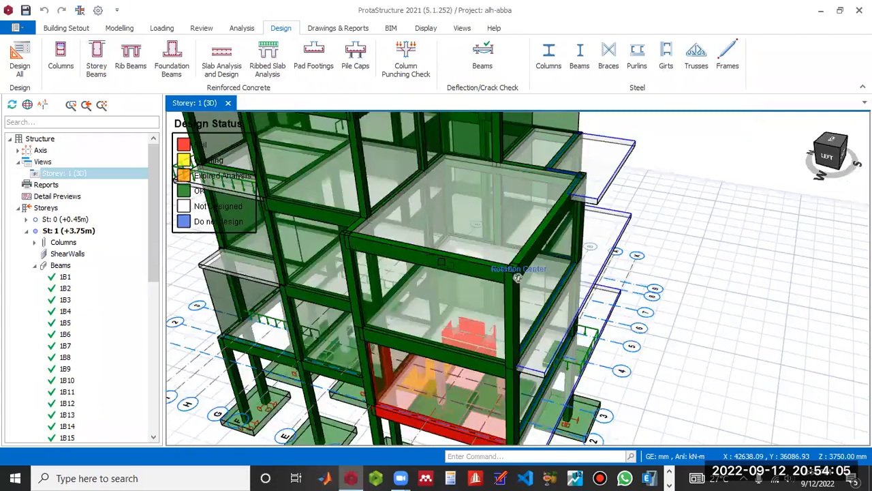
pyautogui.scroll(-5, 290, 227)
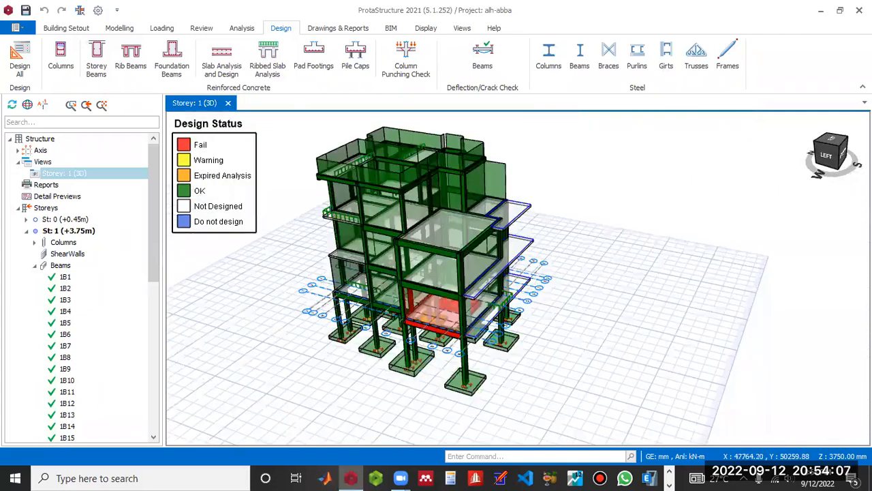
# - Use the Design Status visual interrogation to examine the failing first-storey beam and slab in 3D
pyautogui.click(202, 28)
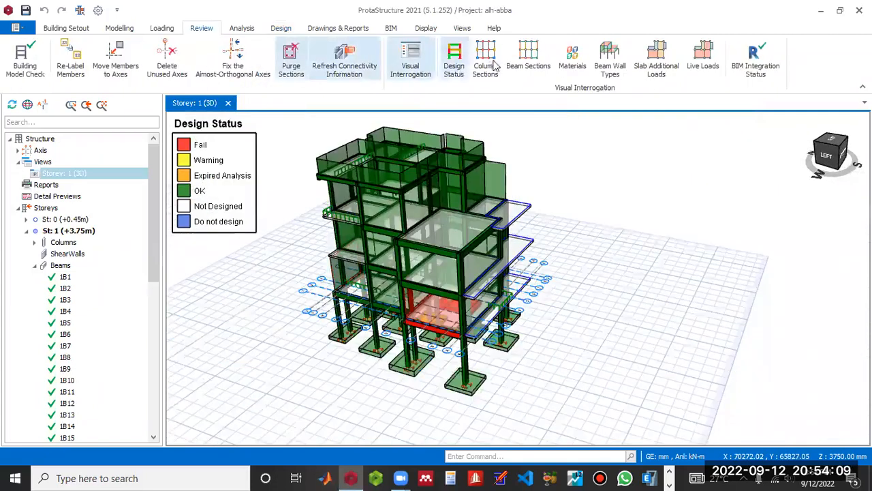
pyautogui.click(452, 65)
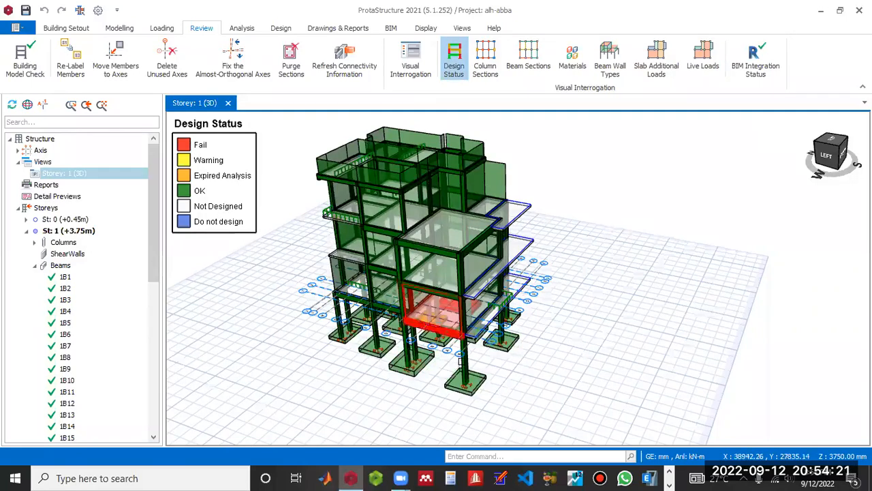
pyautogui.scroll(3, 470, 356)
pyautogui.scroll(2, 545, 358)
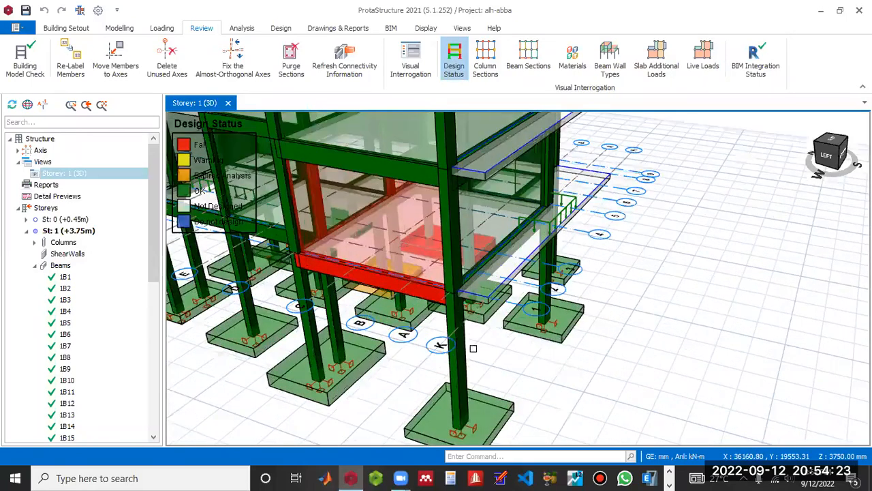
# - Return the Storey 1 view to plan, showing the failing axis 1 beam up close
pyautogui.rightClick(85, 174)
pyautogui.click(487, 353)
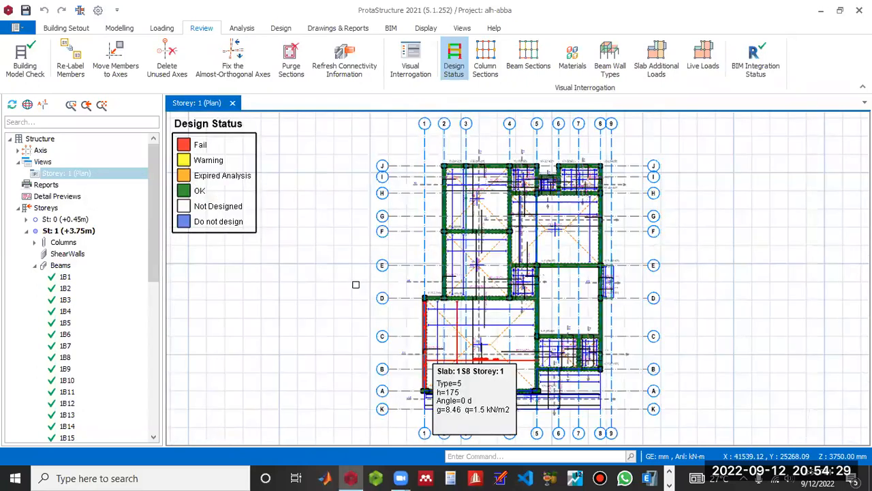
pyautogui.scroll(2, 347, 313)
pyautogui.scroll(3, 357, 273)
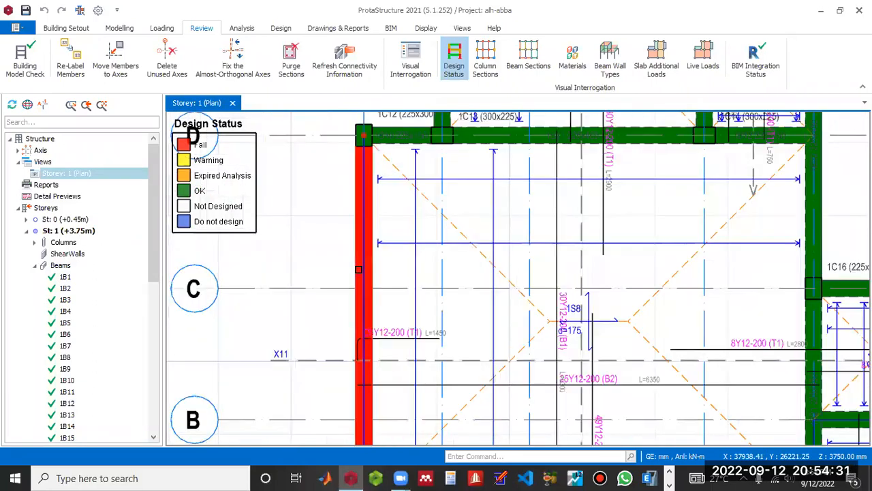
# - Try to update the section depth h of beam 1B16 through its properties
pyautogui.click(357, 268)
pyautogui.rightClick(357, 268)
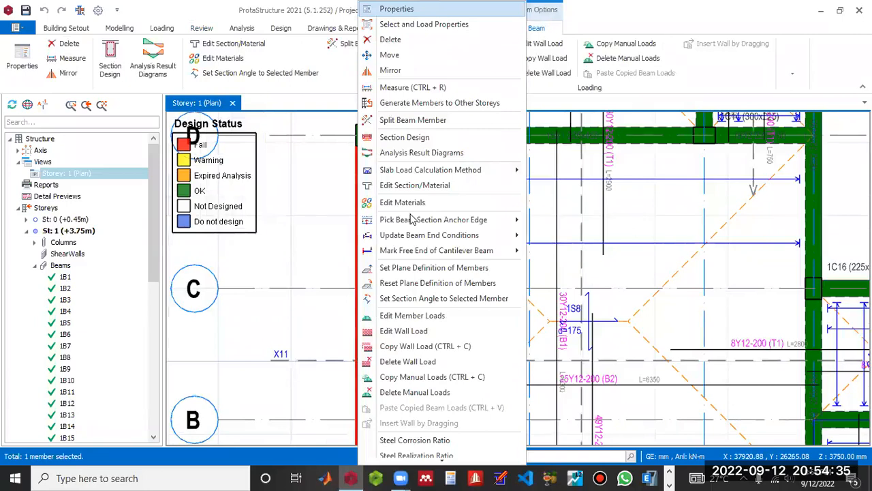
pyautogui.moveTo(789, 132); pyautogui.dragTo(719, 132)
pyautogui.moveTo(738, 254); pyautogui.dragTo(779, 253)
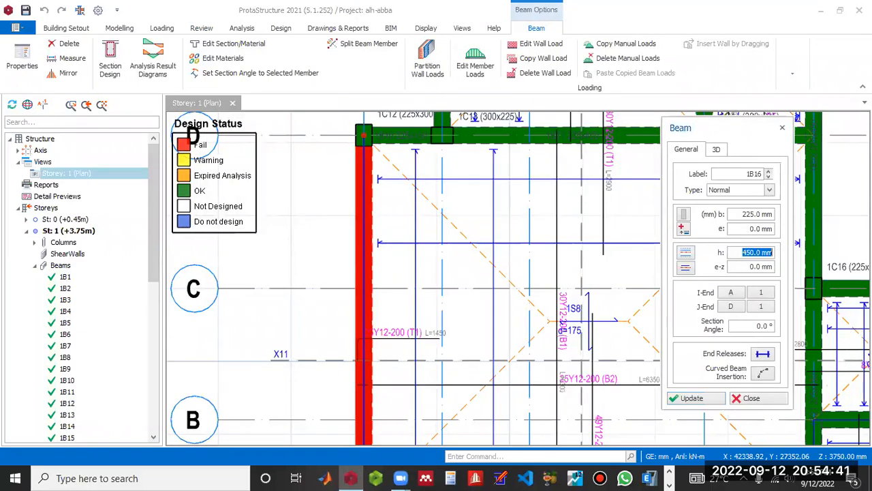
pyautogui.click(758, 253)
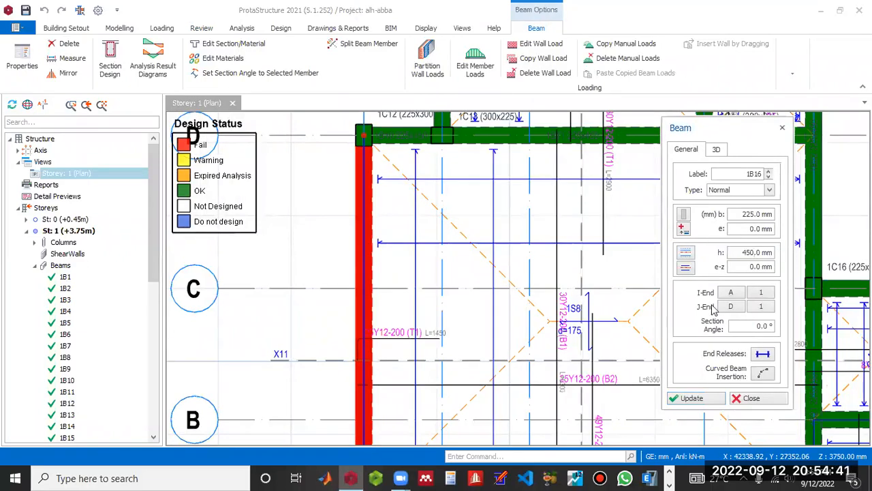
pyautogui.click(694, 398)
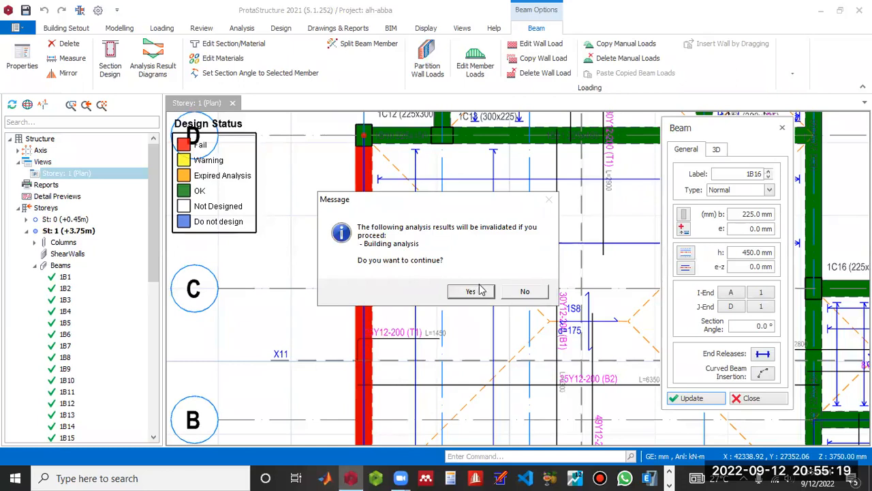
pyautogui.click(524, 292)
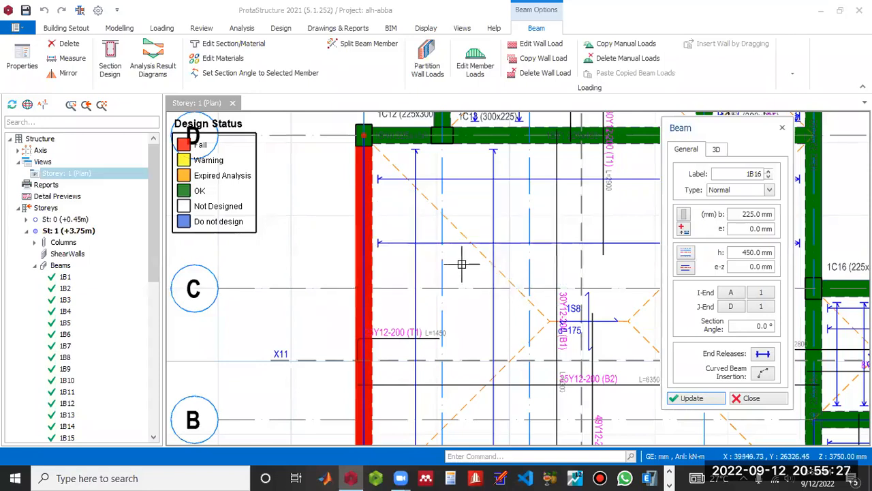
# - Run Section Design for beam 1B16 and accept updating its rebars
pyautogui.click(356, 271)
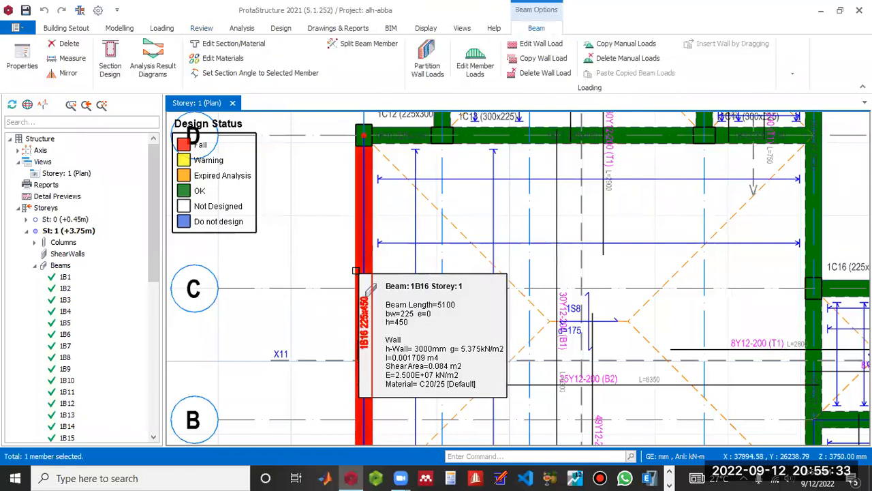
pyautogui.click(121, 72)
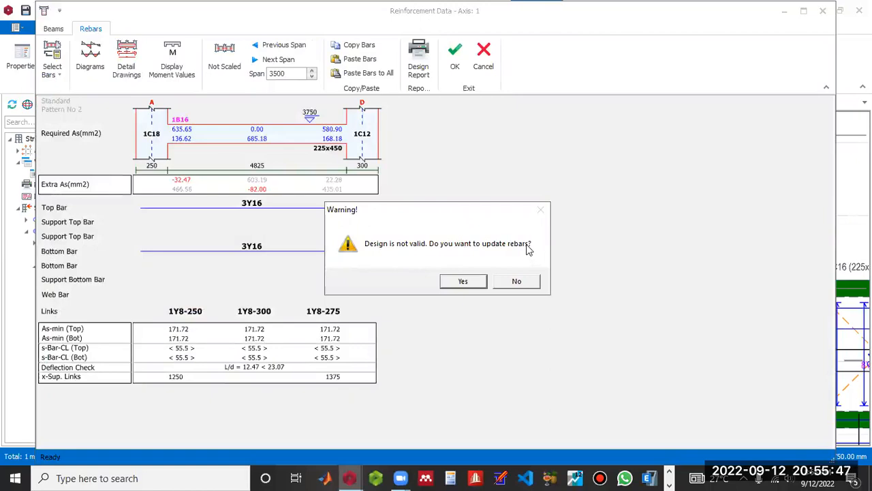
pyautogui.click(467, 280)
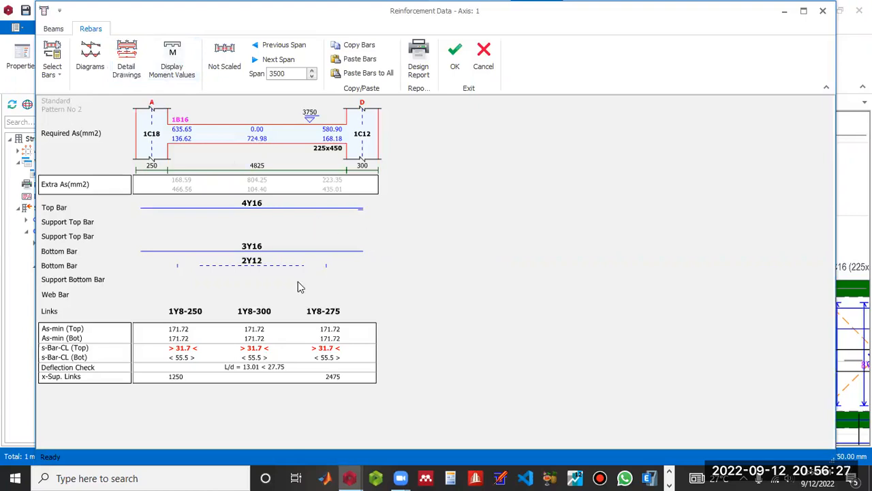
# - Examine the reinforcement labels and cross-sections in the elevation drawing of beam 1B16, then close the drawing
pyautogui.scroll(3, 164, 232)
pyautogui.scroll(-2, 334, 234)
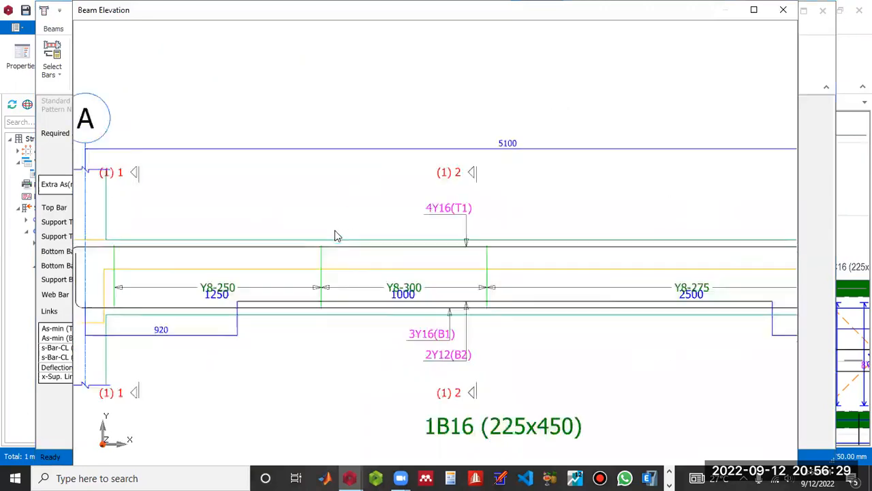
pyautogui.scroll(5, 345, 300)
pyautogui.scroll(-2, 344, 299)
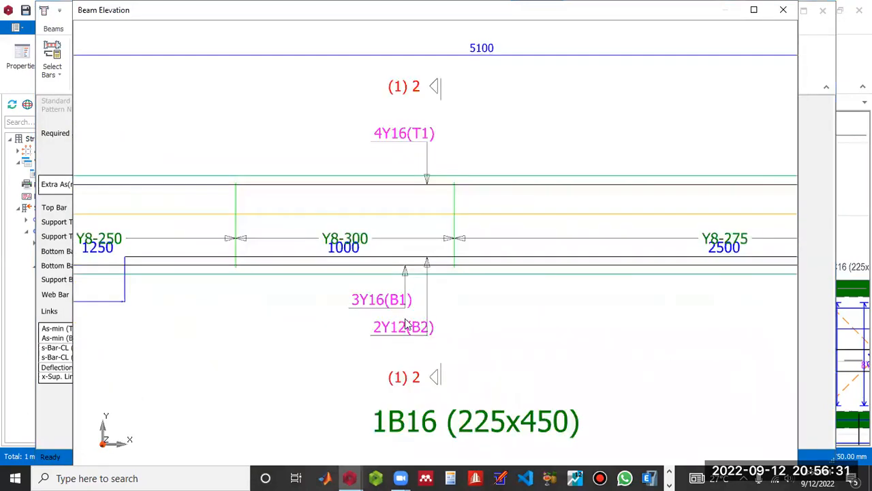
pyautogui.scroll(-5, 423, 278)
pyautogui.scroll(6, 522, 280)
pyautogui.scroll(-3, 454, 286)
pyautogui.scroll(-3, 601, 293)
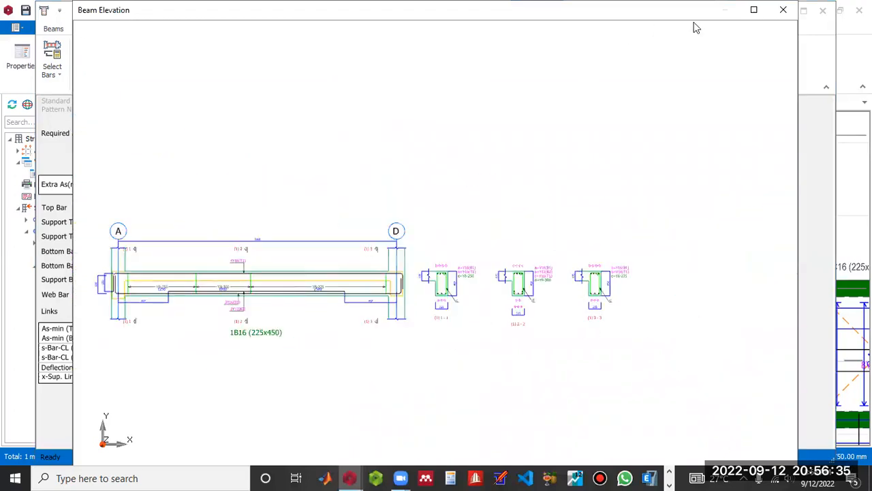
pyautogui.click(789, 10)
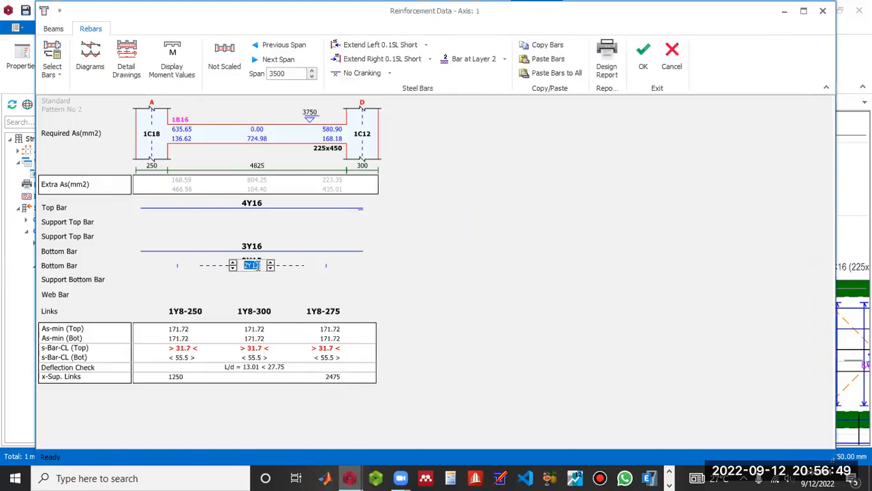
# - Set the second-layer bottom bars of beam 1B16 to 2Y16
pyautogui.click(271, 263)
pyautogui.click(472, 190)
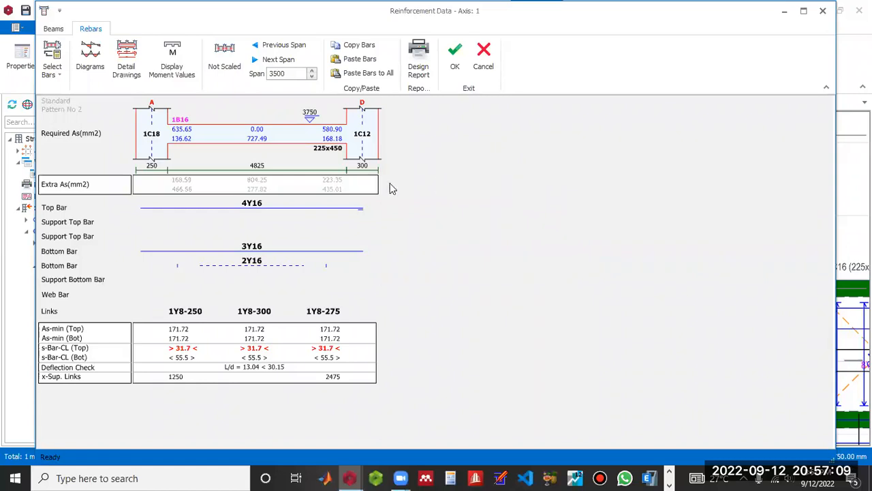
pyautogui.doubleClick(336, 148)
pyautogui.moveTo(338, 149); pyautogui.dragTo(349, 149)
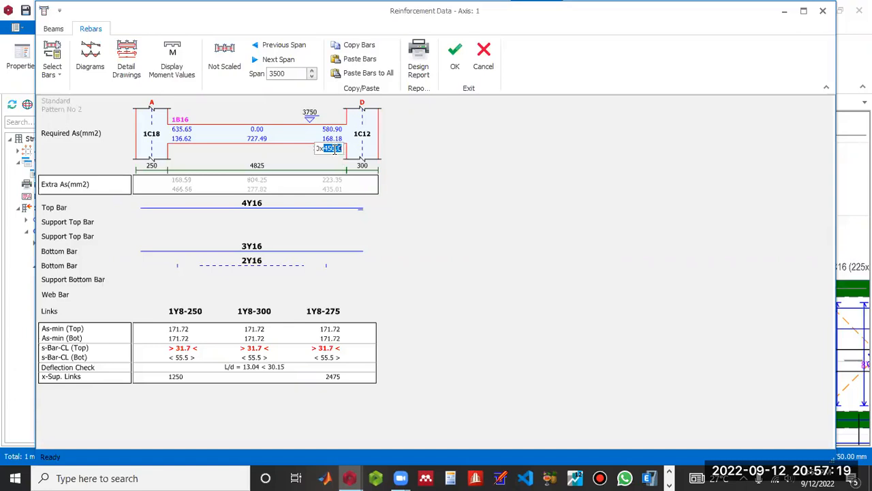
pyautogui.click(445, 164)
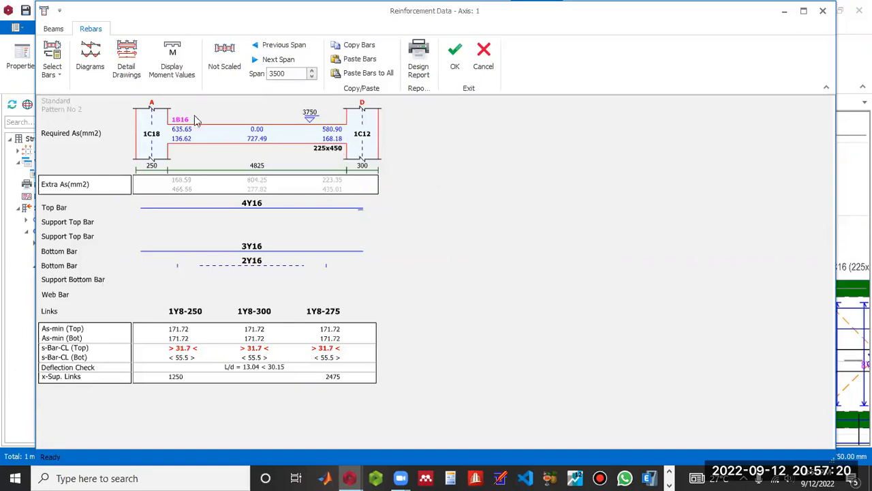
# - Set the section depth h of beam 1B16 to 500 mm in the beam data table
pyautogui.click(53, 29)
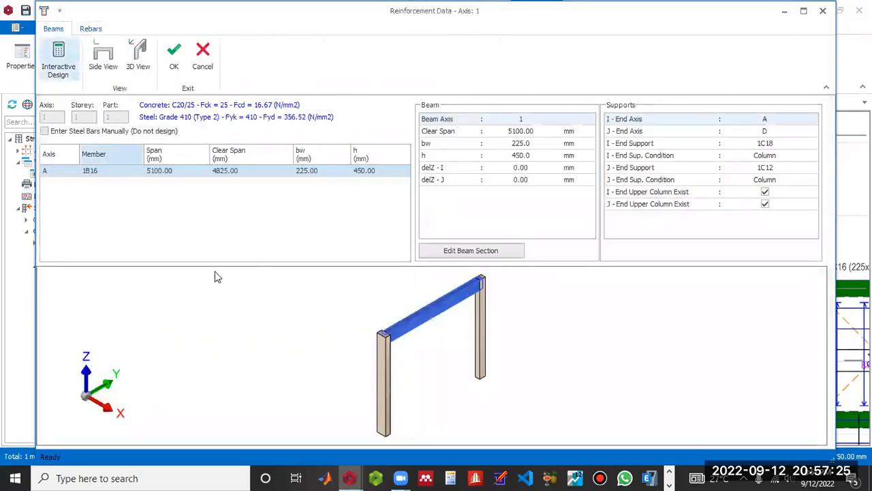
pyautogui.moveTo(311, 359); pyautogui.dragTo(329, 348)
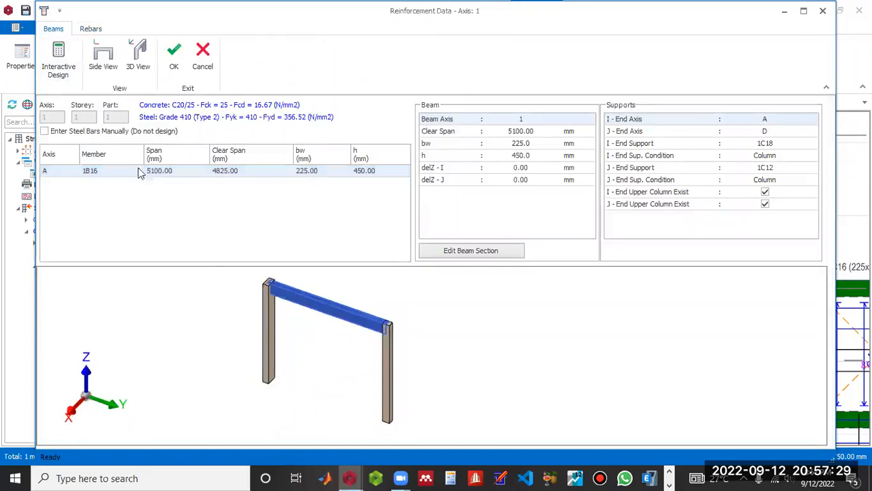
pyautogui.click(109, 59)
pyautogui.click(138, 60)
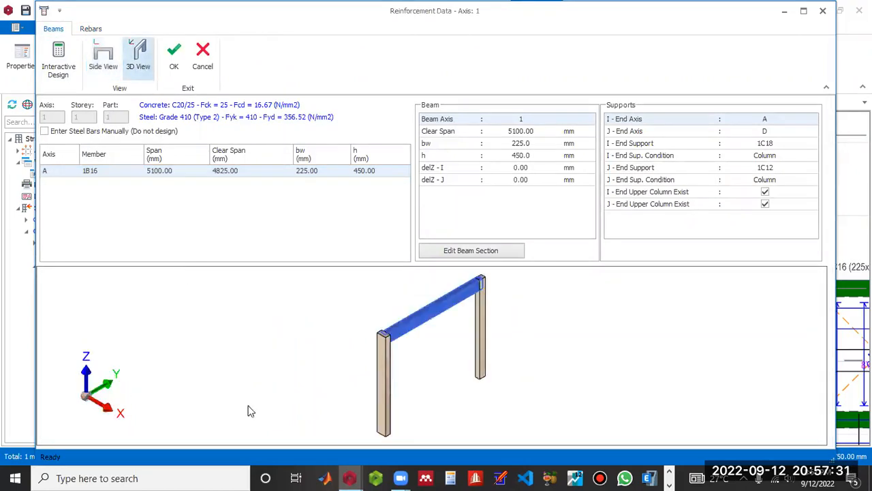
pyautogui.moveTo(440, 374); pyautogui.dragTo(323, 370)
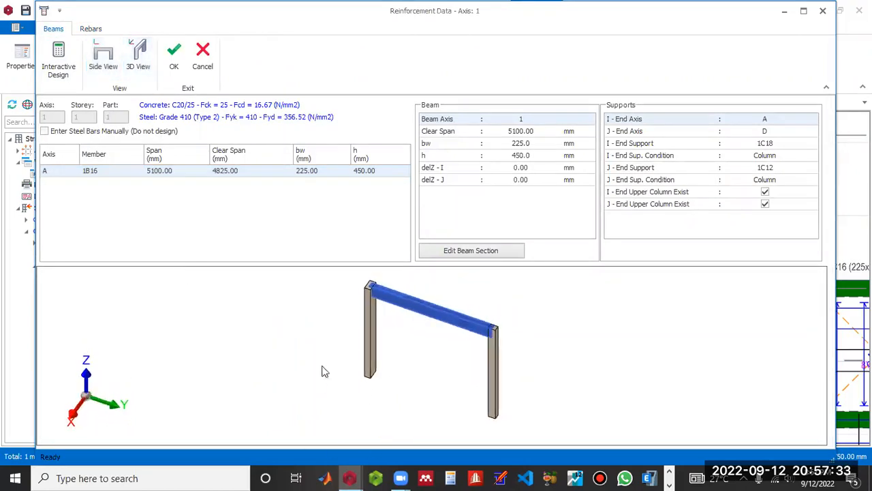
pyautogui.click(367, 170)
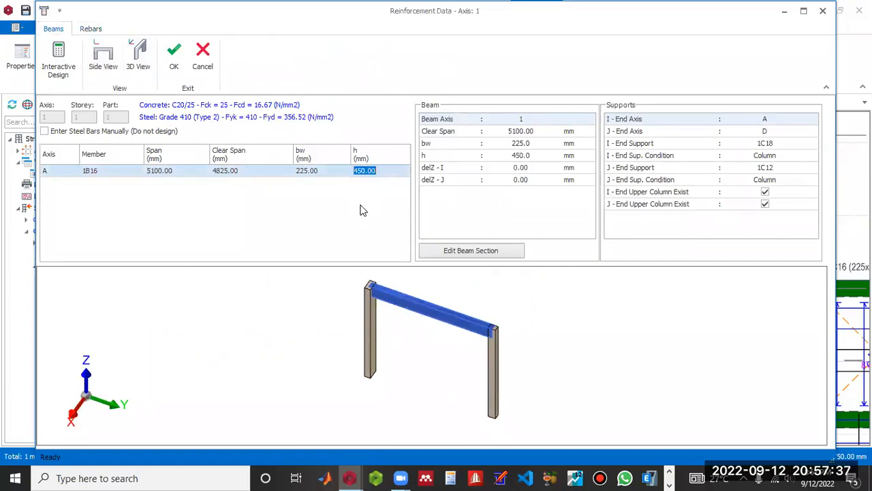
pyautogui.write('4')
pyautogui.press('BackSpace')
pyautogui.write('500')
pyautogui.press('Return')
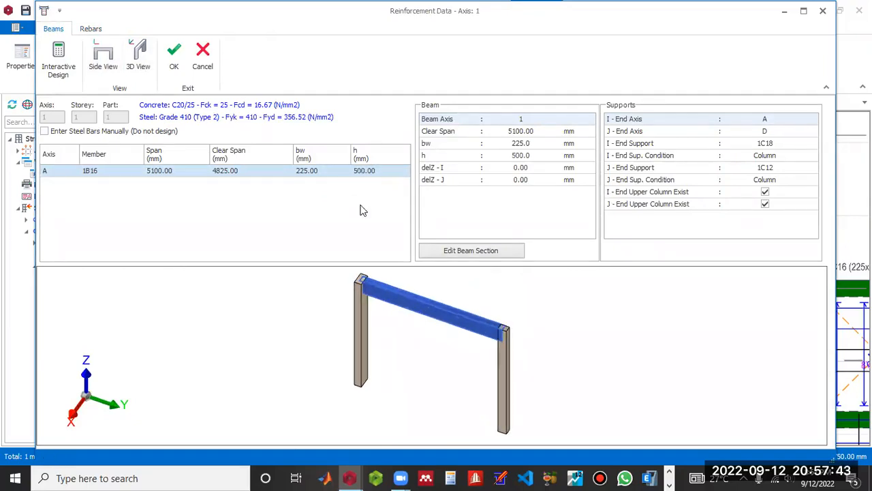
pyautogui.scroll(3, 403, 293)
pyautogui.scroll(-4, 392, 329)
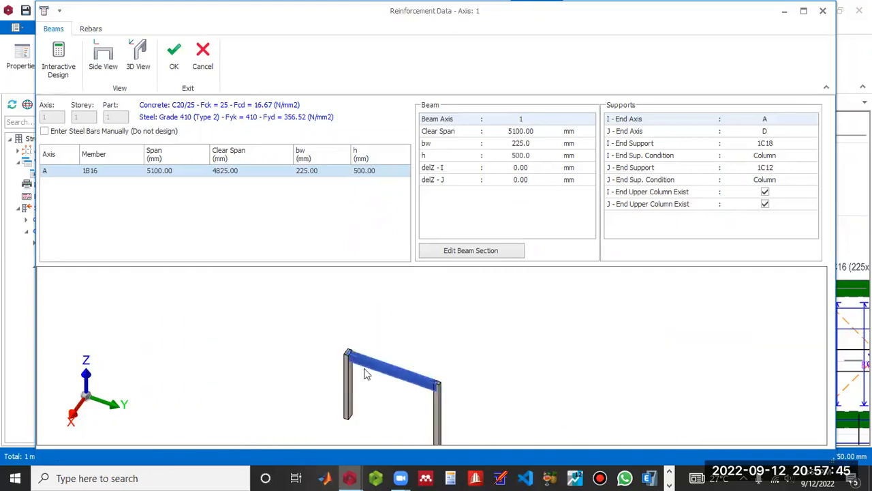
pyautogui.scroll(3, 402, 269)
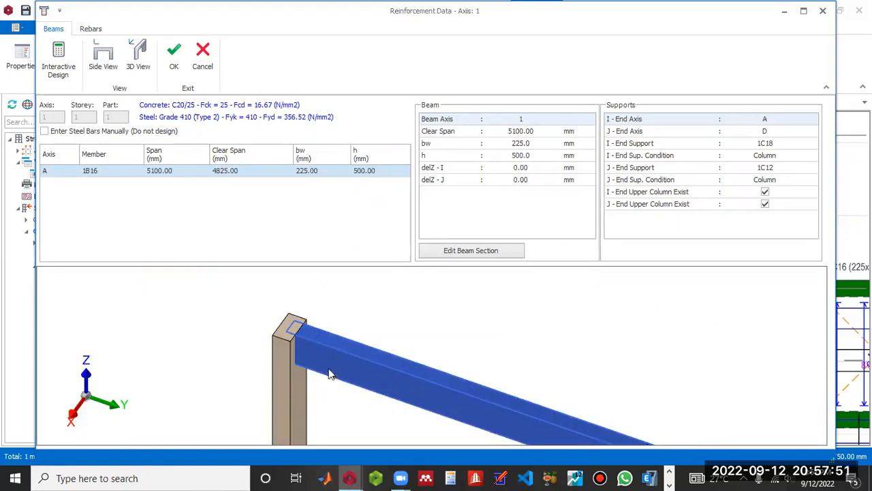
# - Set the depth h of beam 1B16 to 450 mm and back to 500 mm, comparing the beam in the 3D preview
pyautogui.click(389, 171)
pyautogui.write('450')
pyautogui.press('Return')
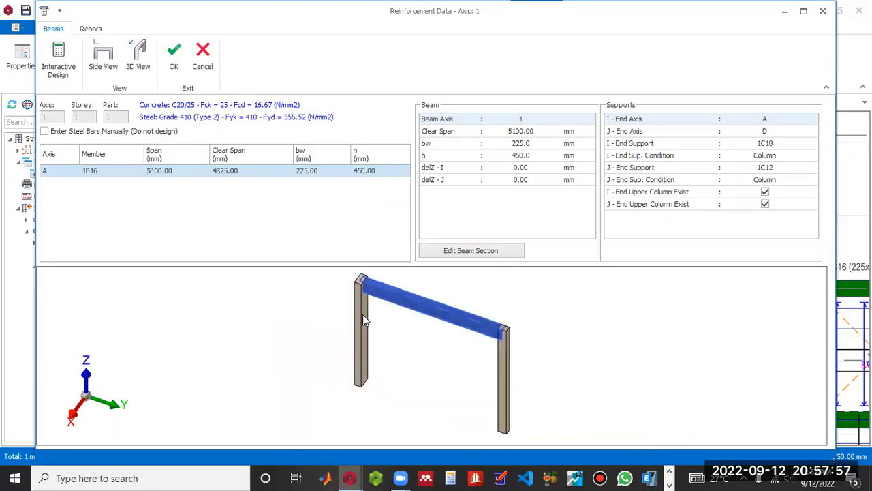
pyautogui.click(349, 171)
pyautogui.doubleClick(349, 171)
pyautogui.write('500')
pyautogui.press('Return')
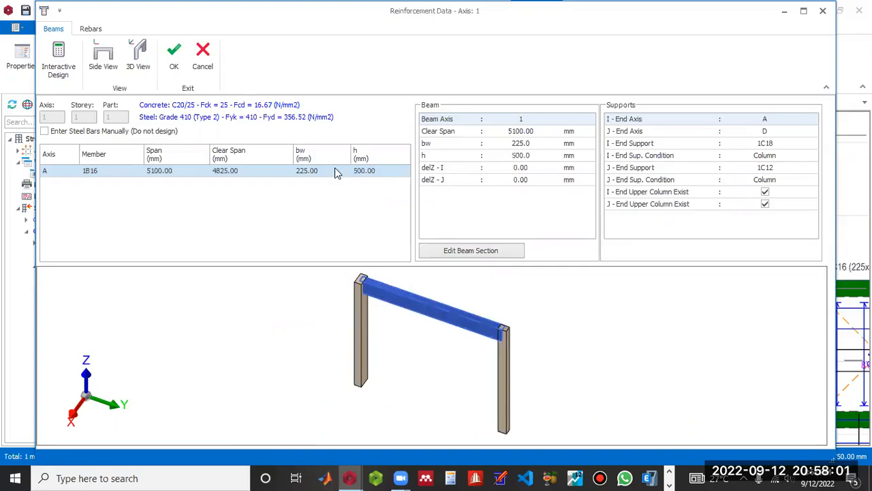
pyautogui.scroll(5, 436, 294)
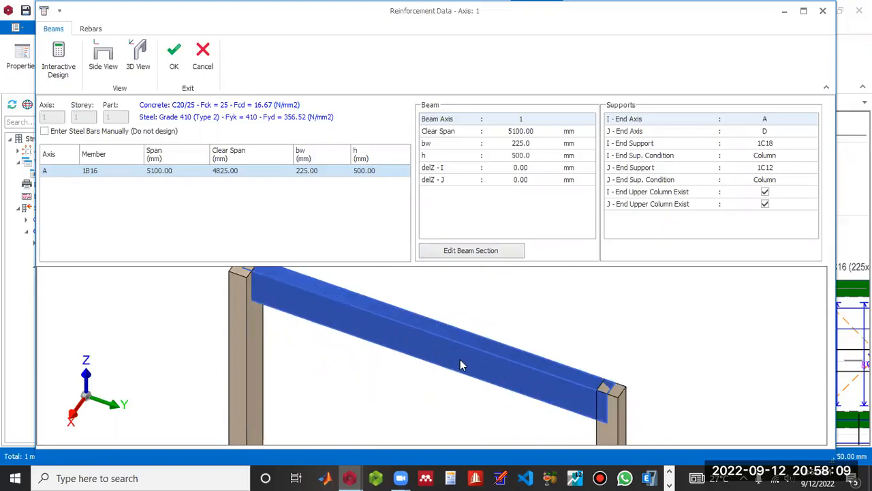
# - Remove the second-layer 2Y16 bottom bars from beam 1B16
pyautogui.click(91, 29)
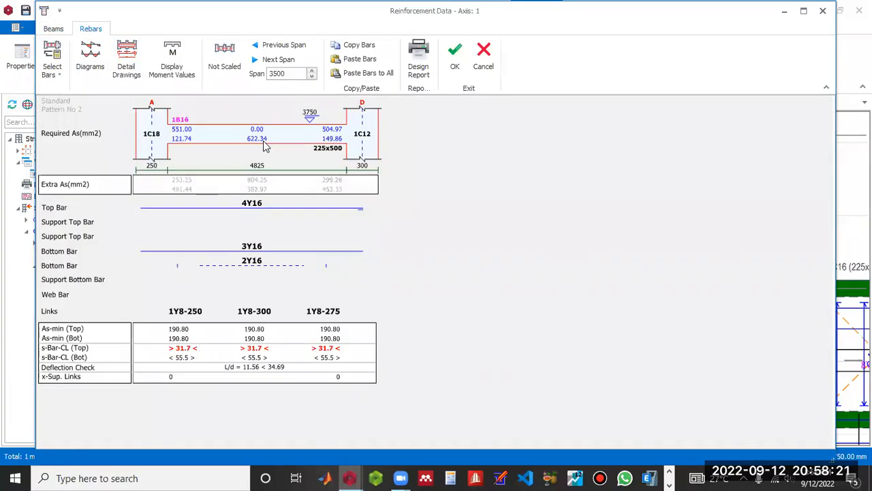
pyautogui.click(256, 263)
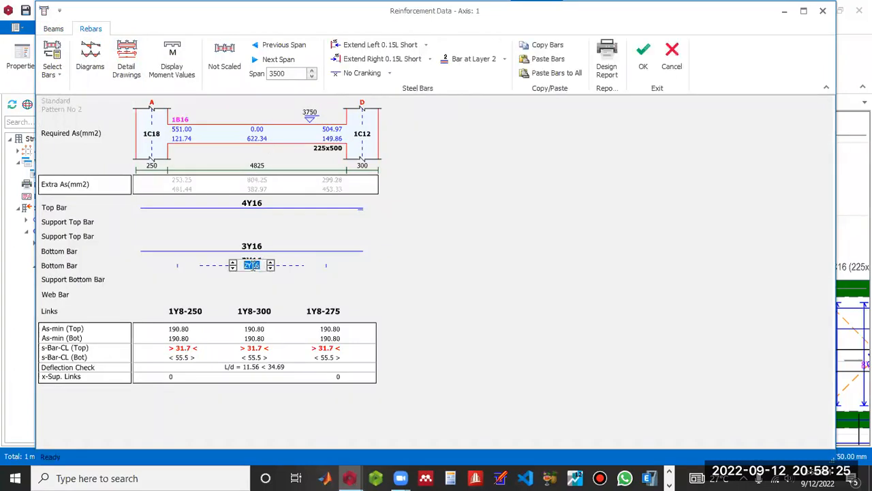
pyautogui.click(231, 268)
pyautogui.click(231, 268)
pyautogui.click(248, 250)
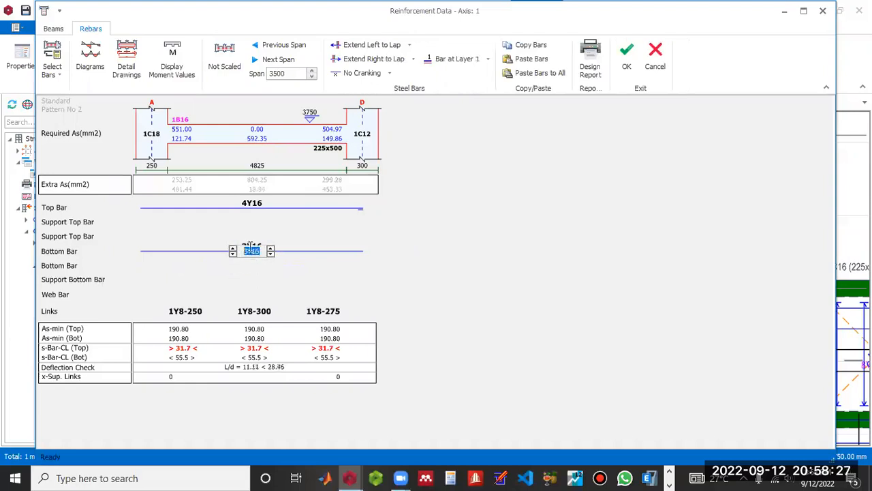
pyautogui.click(399, 256)
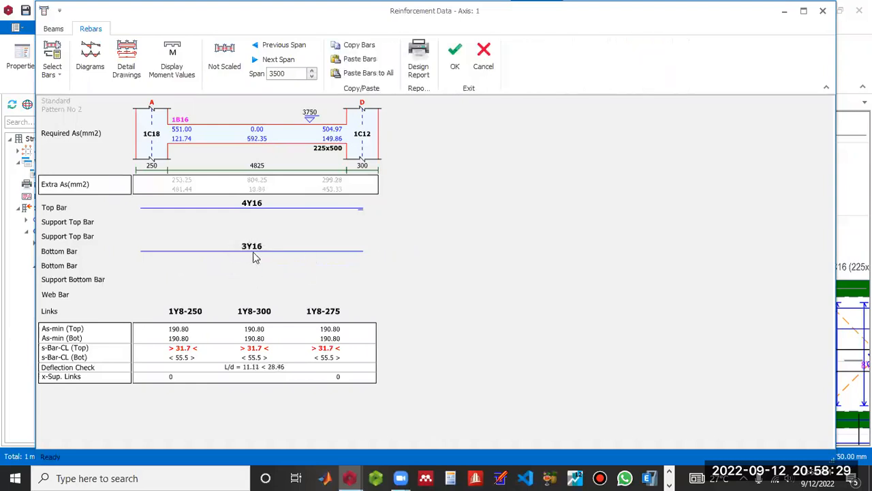
pyautogui.click(253, 266)
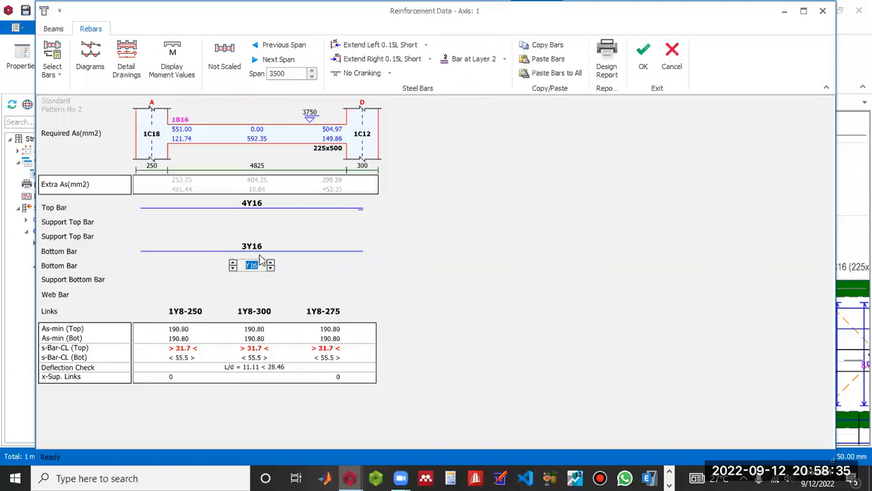
pyautogui.click(396, 241)
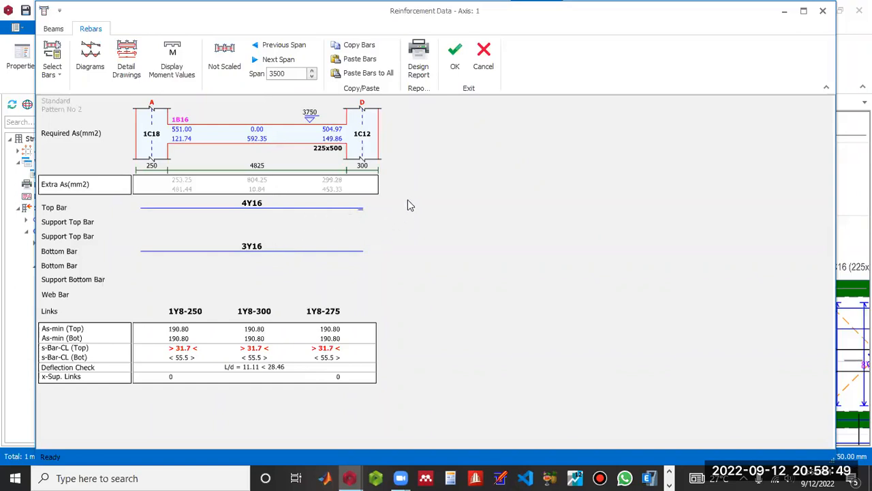
# - Reduce the top bars of beam 1B16 to 3Y16
pyautogui.click(261, 204)
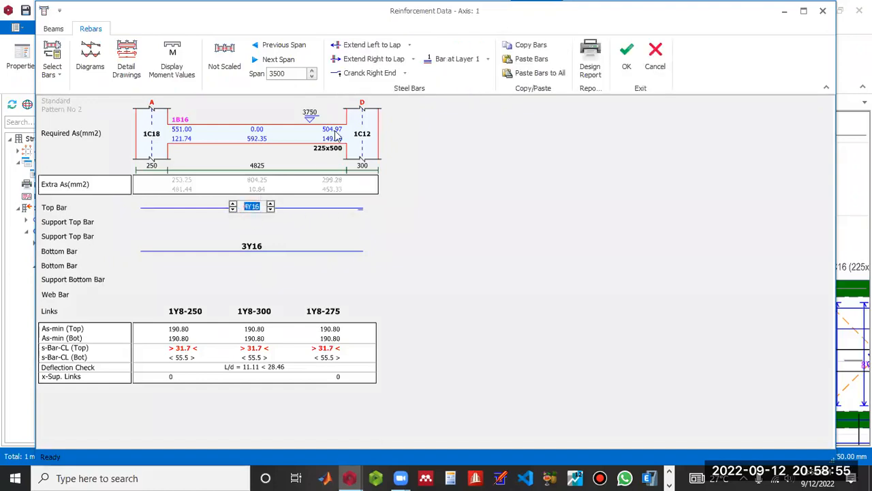
pyautogui.click(232, 211)
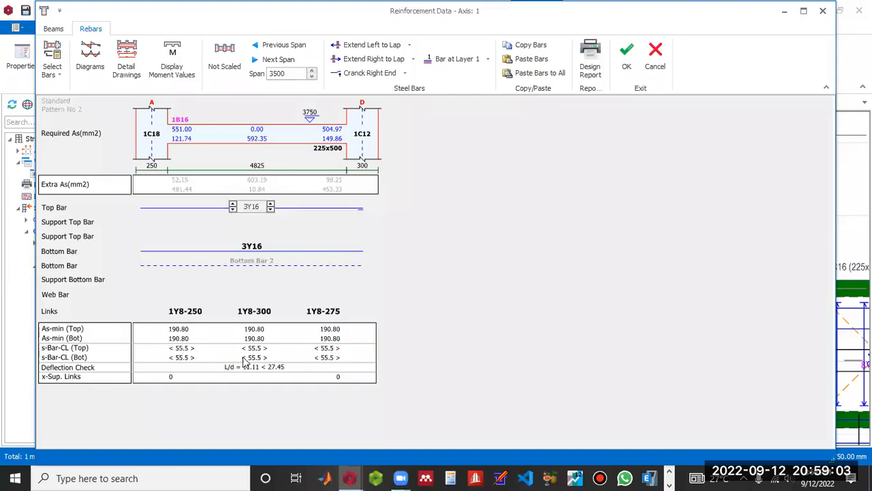
pyautogui.click(233, 205)
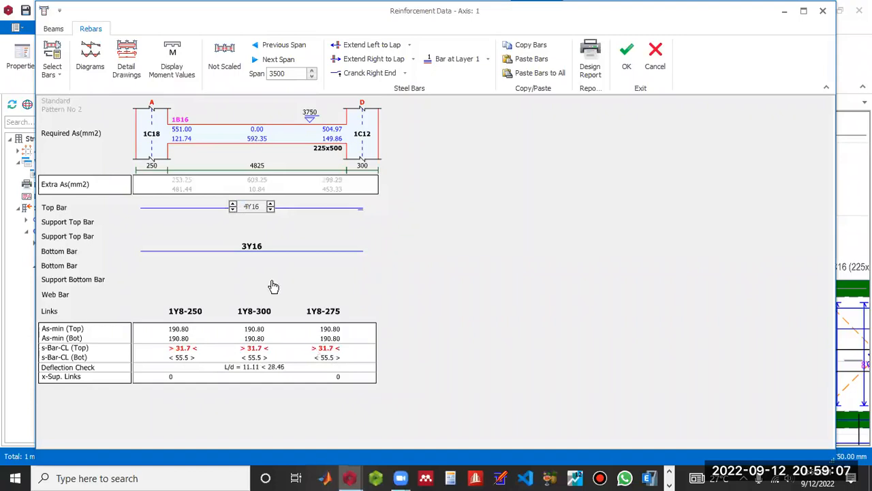
pyautogui.click(233, 209)
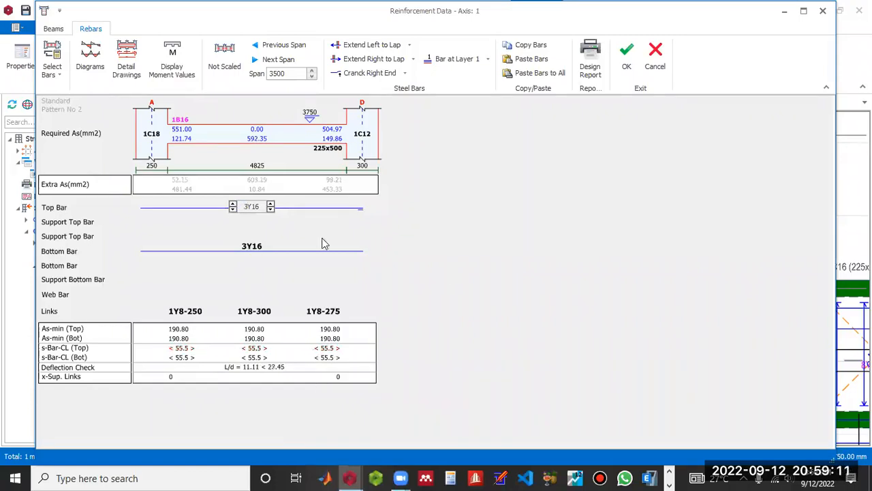
pyautogui.click(264, 207)
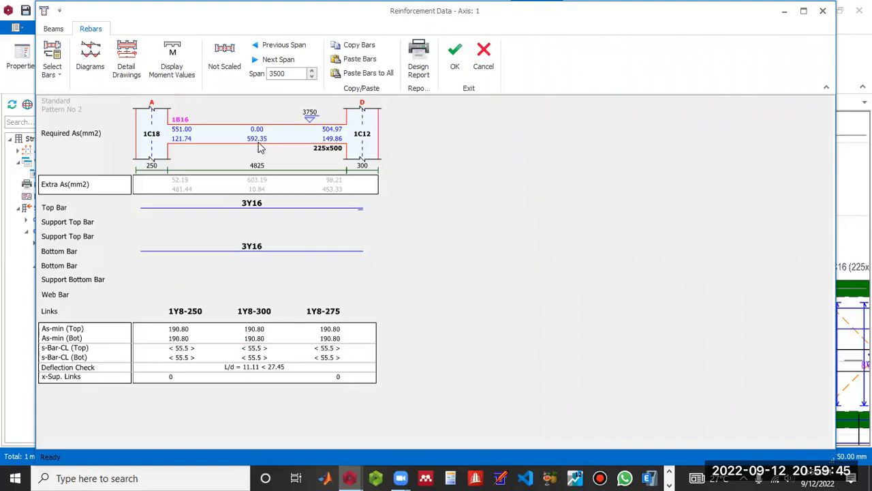
# - Examine the bending moments, shear forces and materials in the design parameters of beam 1B16, leaving manual editing off
pyautogui.click(53, 29)
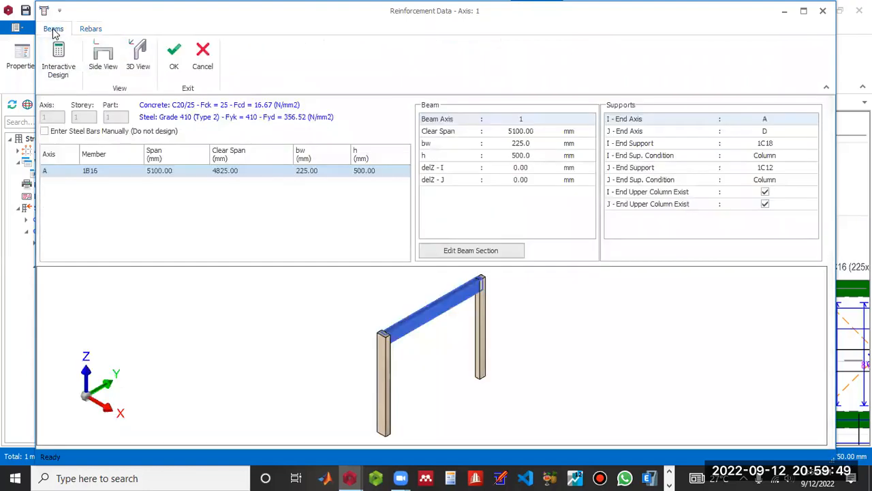
pyautogui.doubleClick(285, 174)
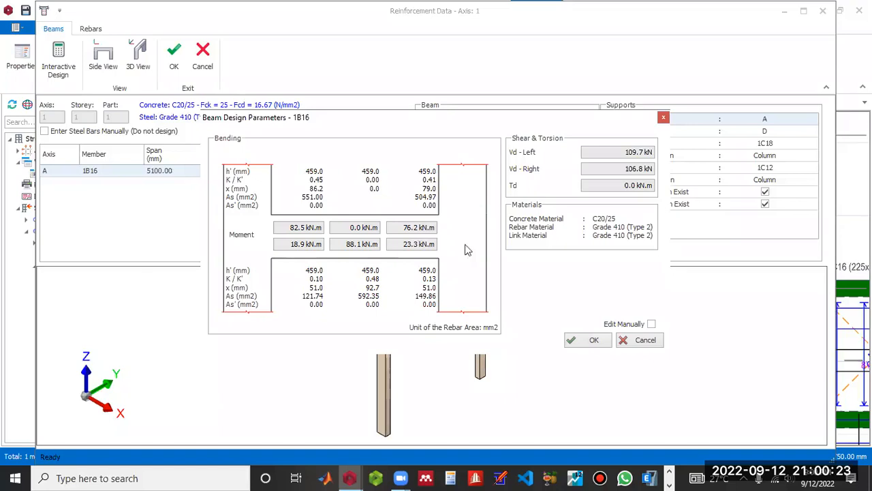
pyautogui.click(651, 325)
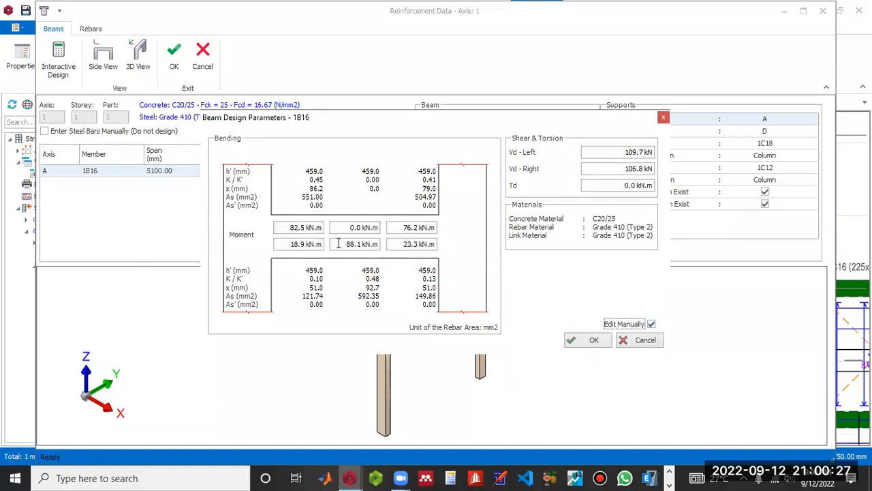
pyautogui.moveTo(344, 244); pyautogui.dragTo(391, 244)
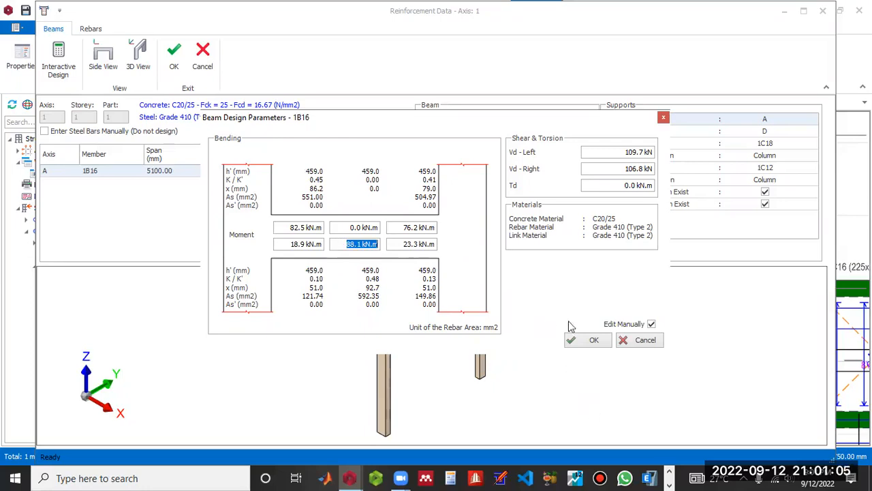
pyautogui.click(650, 325)
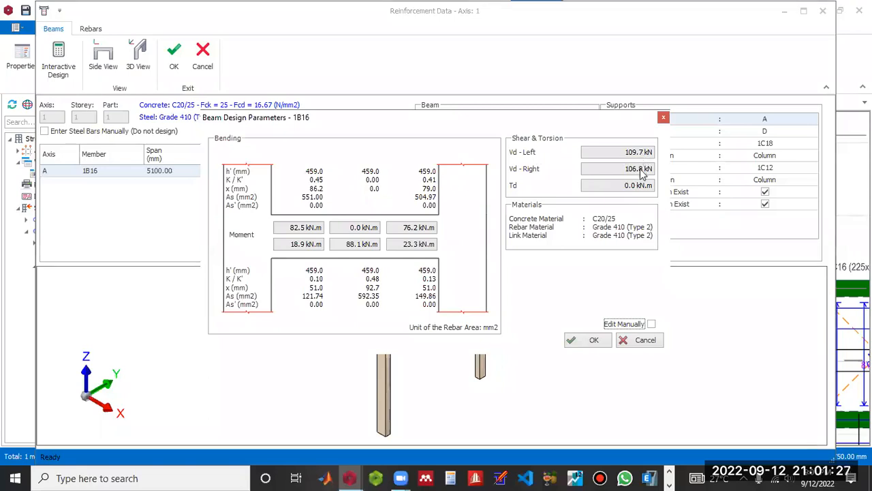
pyautogui.click(100, 30)
pyautogui.click(589, 341)
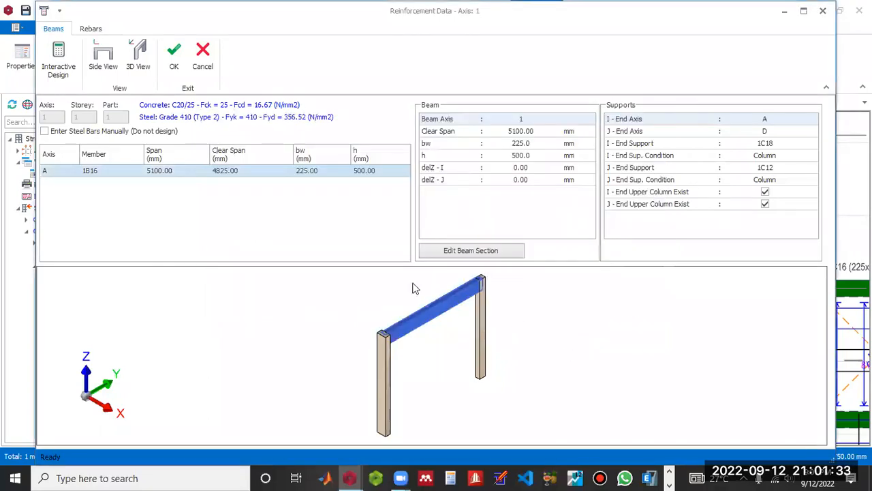
# - Examine the bars, links and cross-sections in the detail drawing of beam 1B16, then close the drawing
pyautogui.click(91, 29)
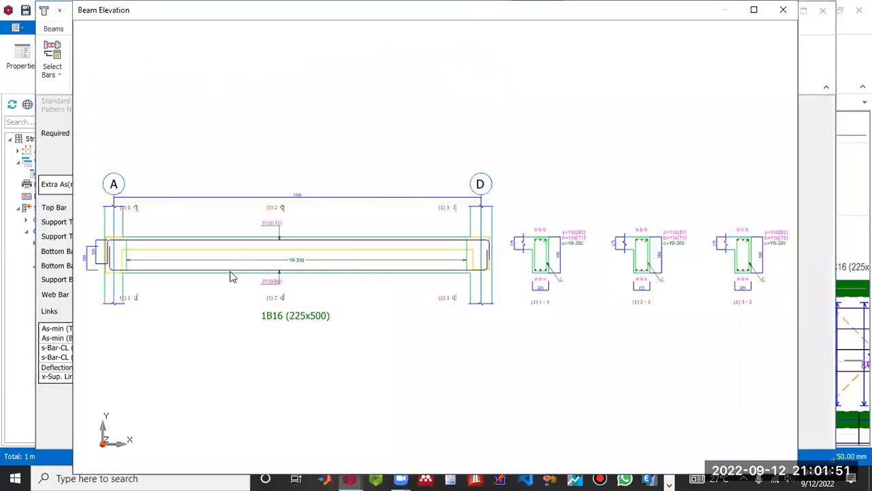
pyautogui.scroll(3, 232, 272)
pyautogui.scroll(4, 343, 269)
pyautogui.scroll(-6, 418, 295)
pyautogui.scroll(4, 501, 252)
pyautogui.scroll(-5, 335, 231)
pyautogui.scroll(4, 448, 244)
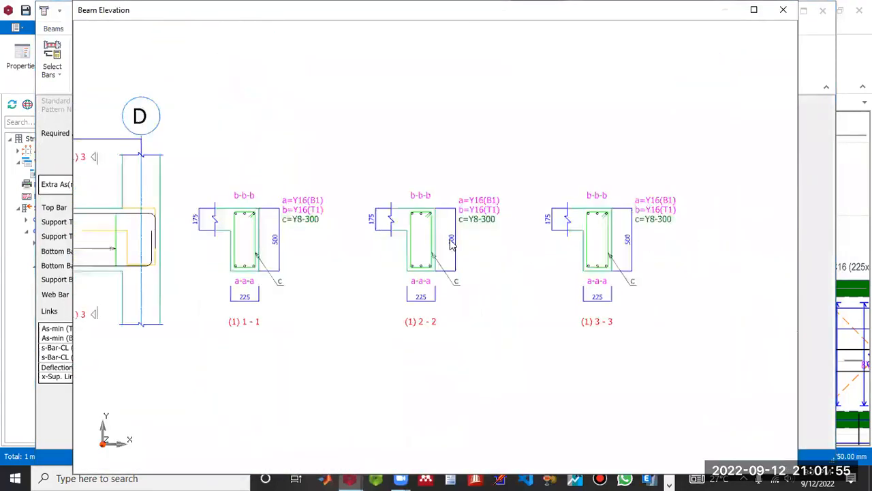
pyautogui.scroll(-4, 600, 279)
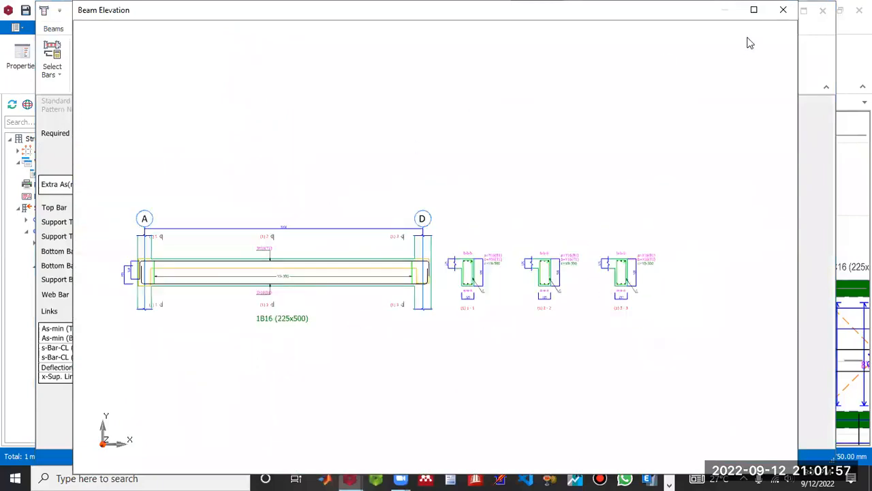
pyautogui.click(783, 9)
# - Review the V2 shear and M33 moment diagrams of beam 1B16 for the envelope and the load cases and combinations through G+Q+Nx
pyautogui.click(97, 64)
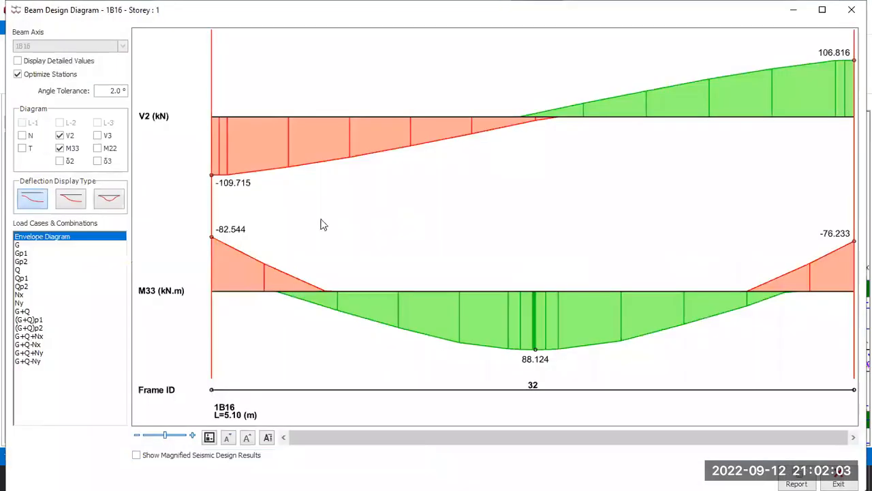
pyautogui.click(22, 246)
pyautogui.press('Down')
pyautogui.press('Down')
pyautogui.press('Down')
pyautogui.press('Down')
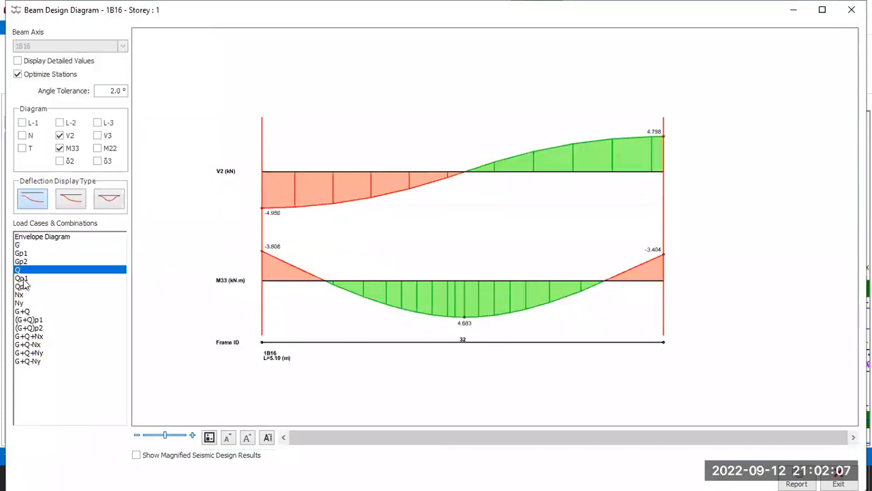
pyautogui.press('Down')
pyautogui.press('Down')
pyautogui.press('Down')
pyautogui.press('Down')
pyautogui.press('Down')
pyautogui.press('Down')
pyautogui.press('Down')
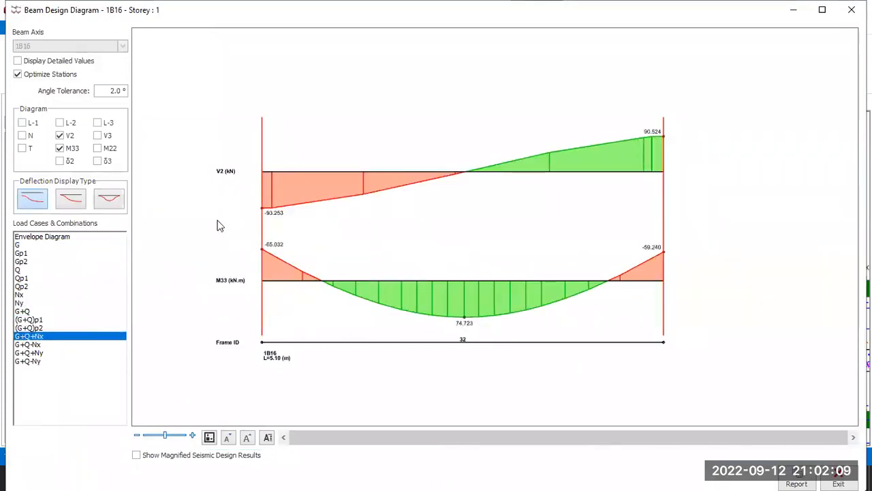
pyautogui.click(851, 10)
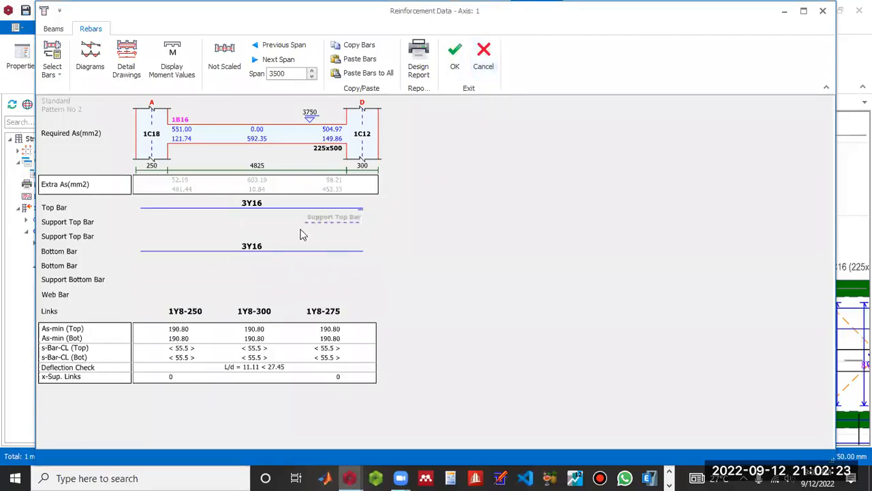
# - Accept the revised reinforcement of beam 1B16 and deselect the beam in the plan
pyautogui.click(456, 63)
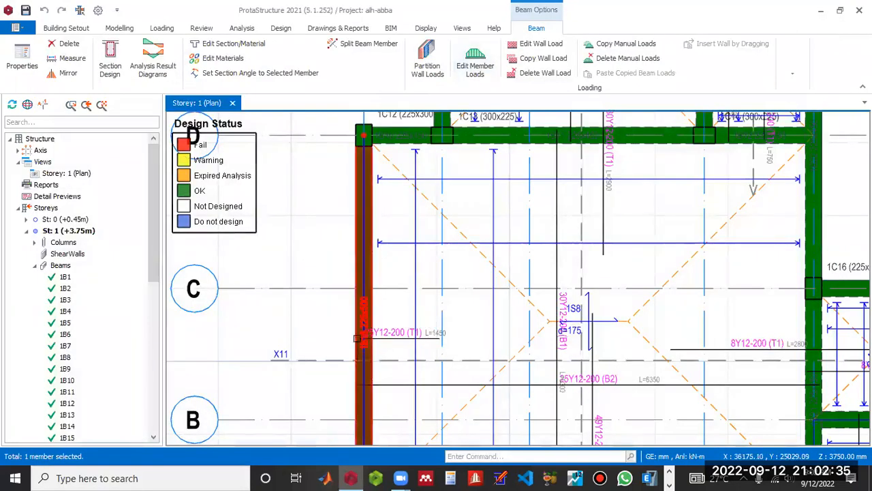
pyautogui.scroll(4, 359, 344)
pyautogui.press('Escape')
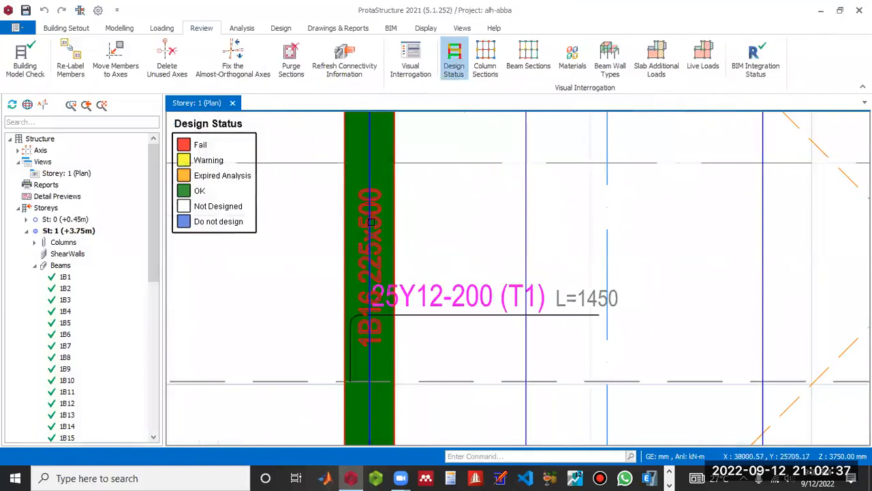
pyautogui.scroll(2, 361, 233)
pyautogui.scroll(-5, 367, 278)
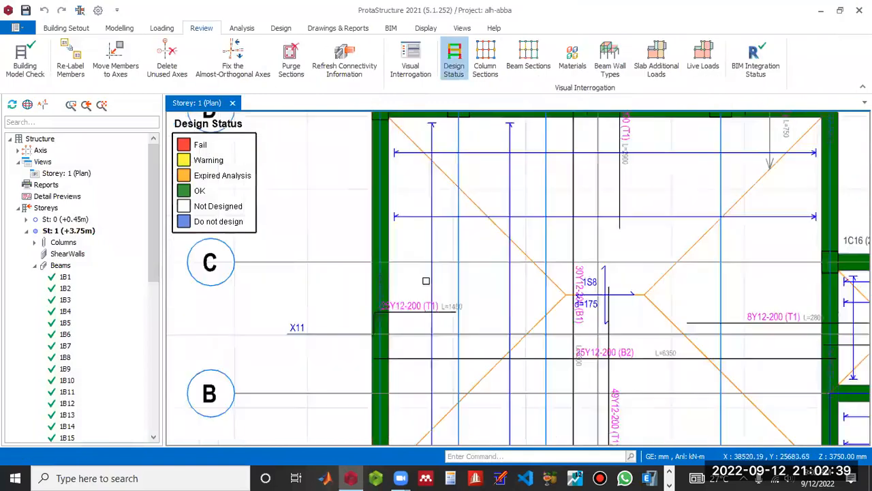
# - Inspect the design status of the building members in a 3D view, then return to the storey 1 plan
pyautogui.doubleClick(86, 173)
pyautogui.rightClick(86, 175)
pyautogui.press('Escape')
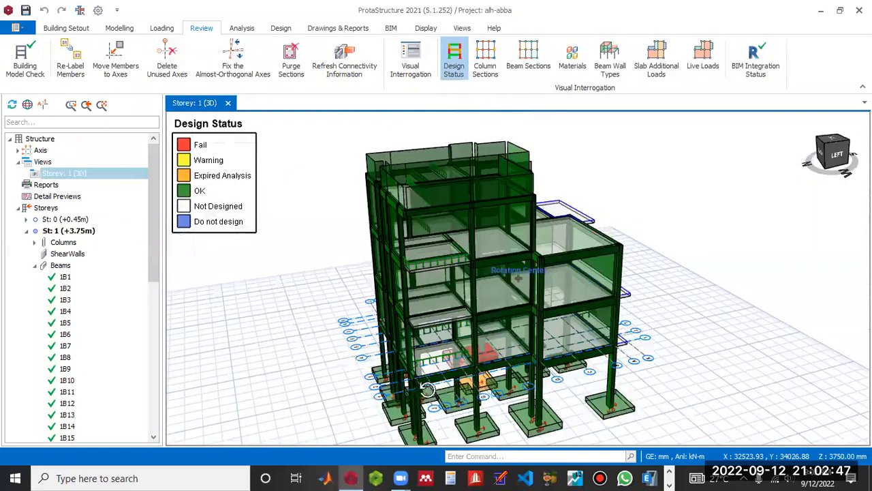
pyautogui.scroll(3, 434, 363)
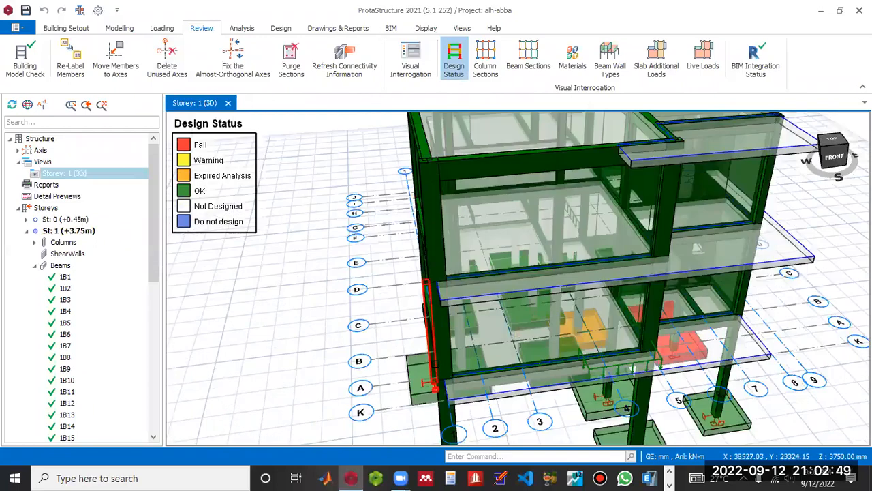
pyautogui.rightClick(79, 176)
pyautogui.click(402, 275)
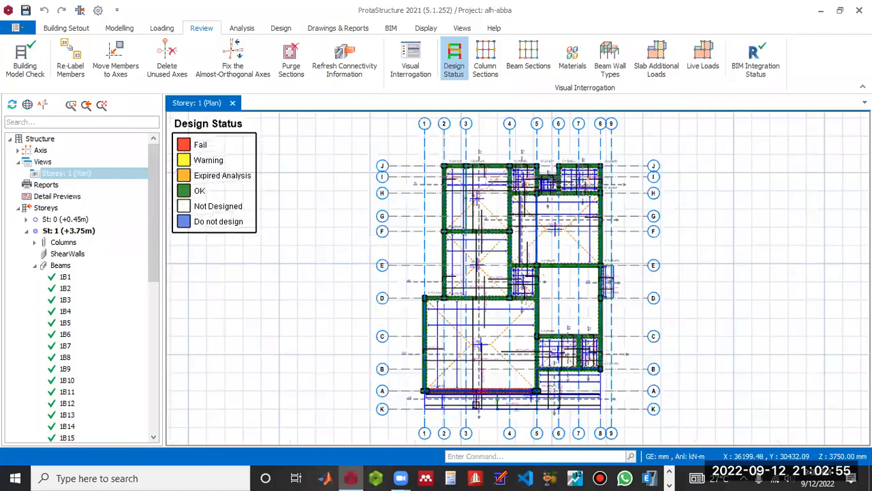
# - Open the section design of beam 1B15 on axis A between columns 1C18 and 1C19, dismissing the error list
pyautogui.scroll(5, 477, 388)
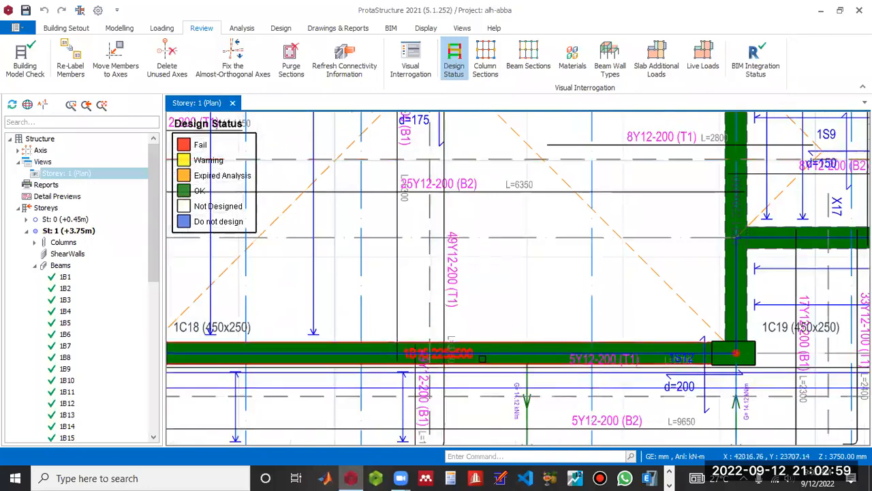
pyautogui.scroll(3, 477, 349)
pyautogui.moveTo(471, 349)
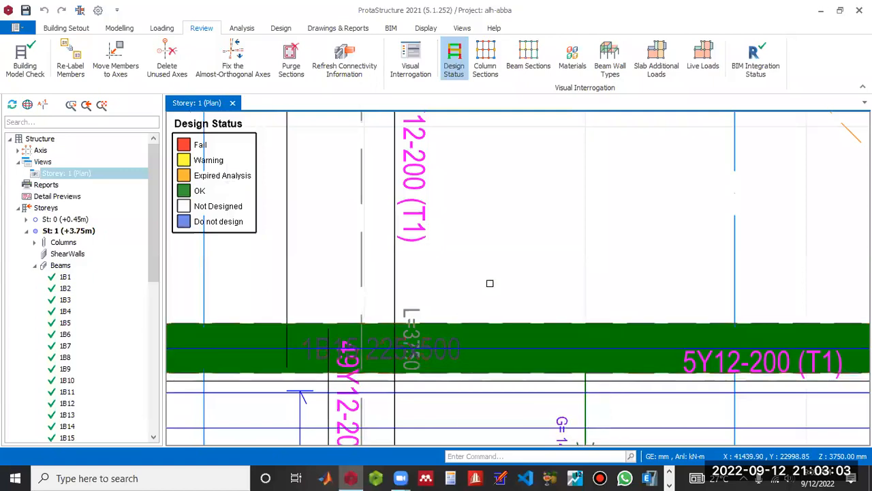
pyautogui.click(497, 322)
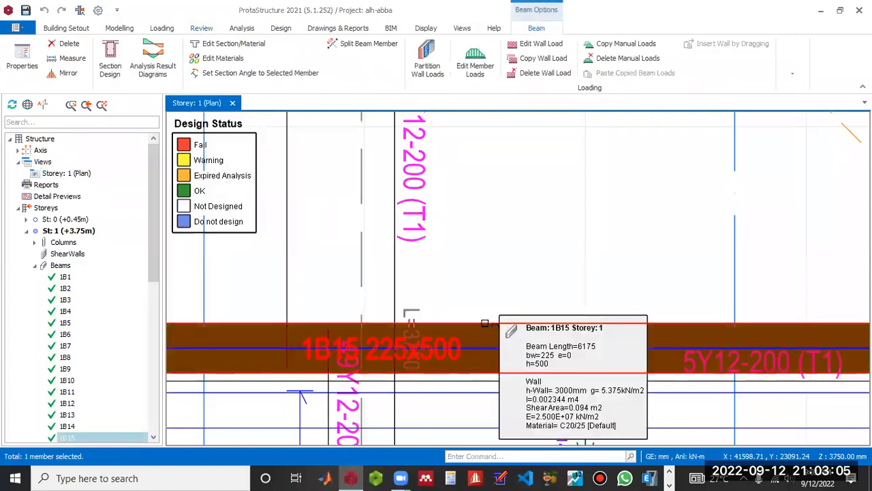
pyautogui.scroll(-1, 464, 313)
pyautogui.scroll(-5, 396, 313)
pyautogui.scroll(4, 381, 317)
pyautogui.moveTo(362, 322)
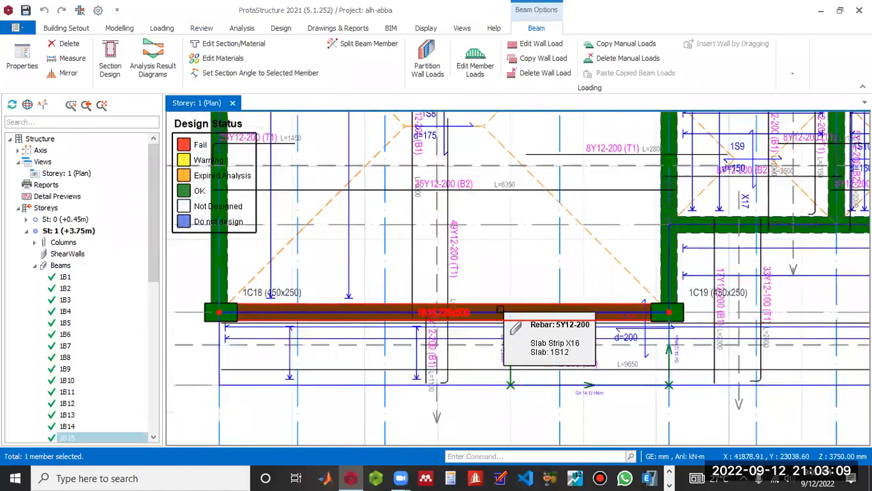
pyautogui.click(110, 68)
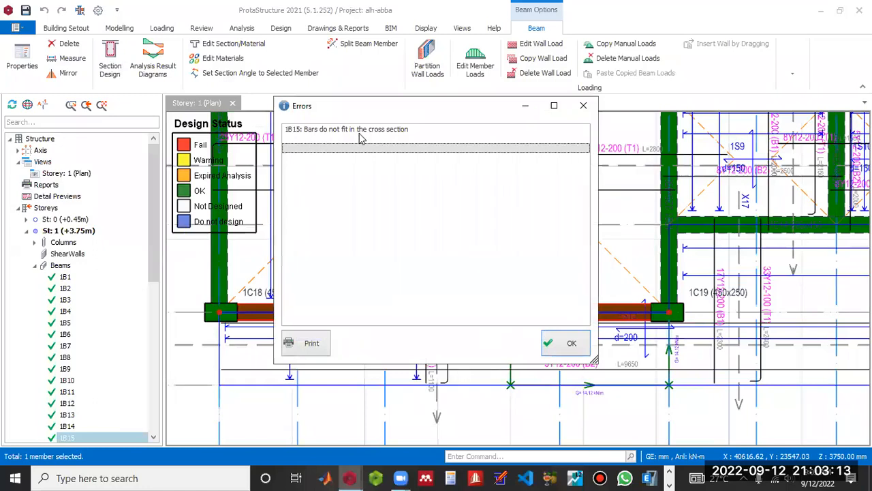
pyautogui.click(545, 343)
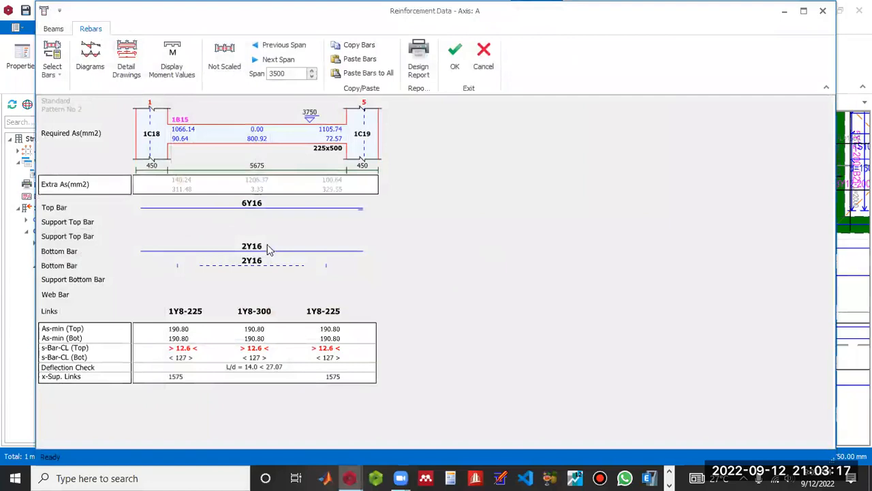
pyautogui.click(253, 206)
pyautogui.click(331, 224)
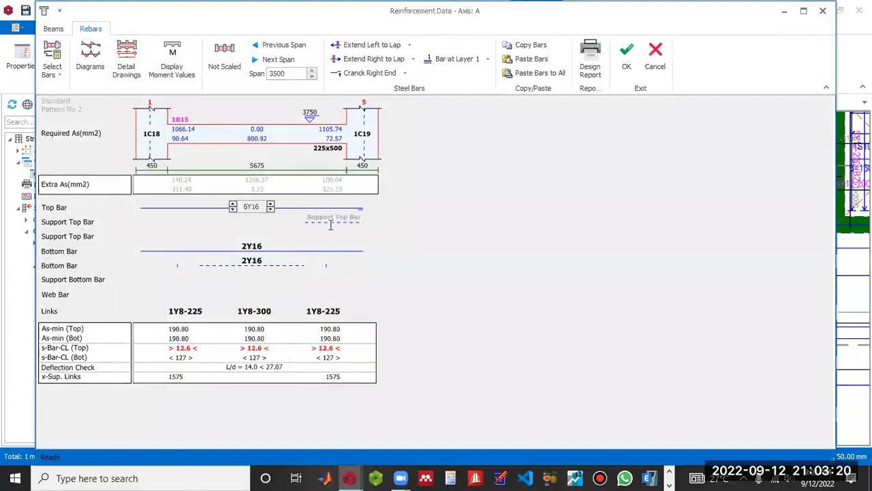
pyautogui.click(395, 234)
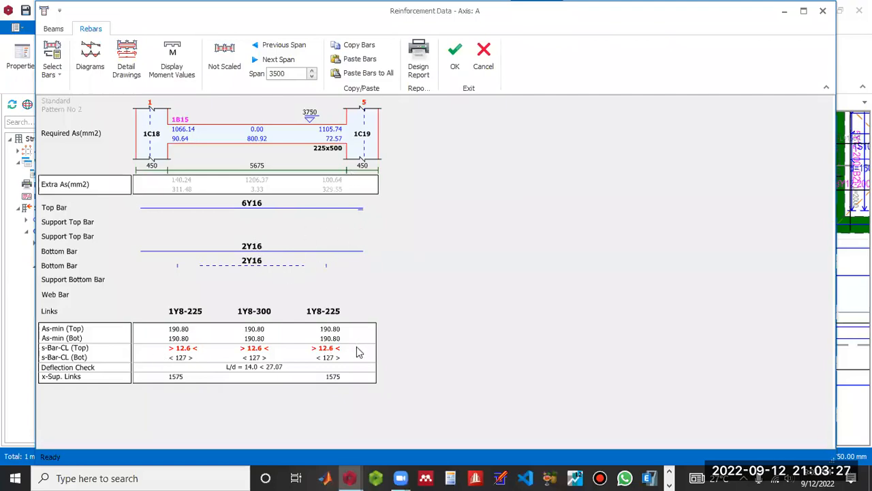
# - Set the depth h of beam 1B15 to 600 mm
pyautogui.click(53, 28)
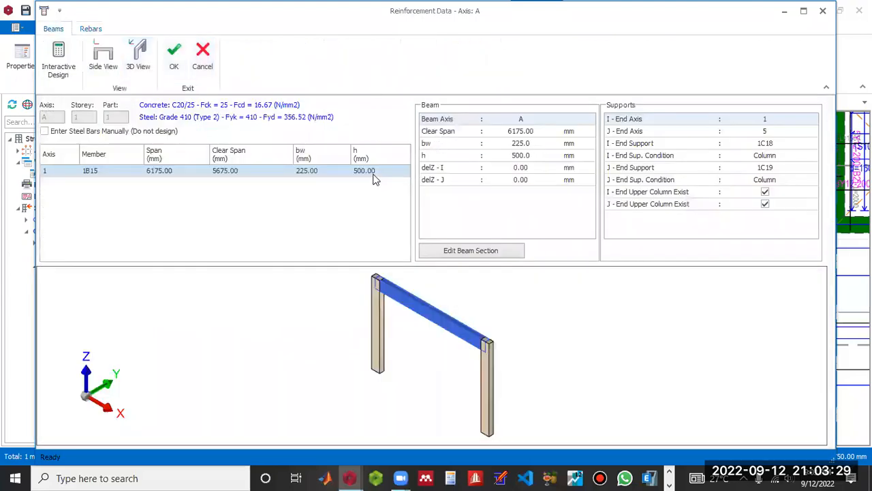
pyautogui.click(368, 171)
pyautogui.write('600')
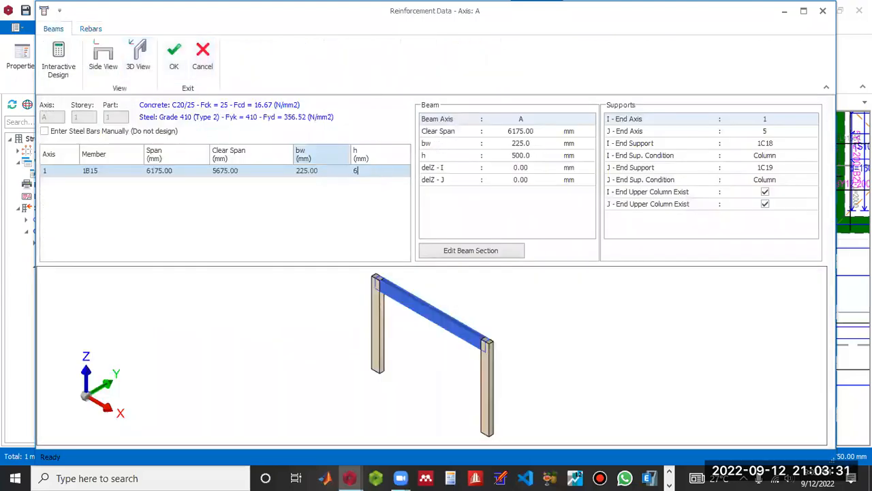
pyautogui.press('Return')
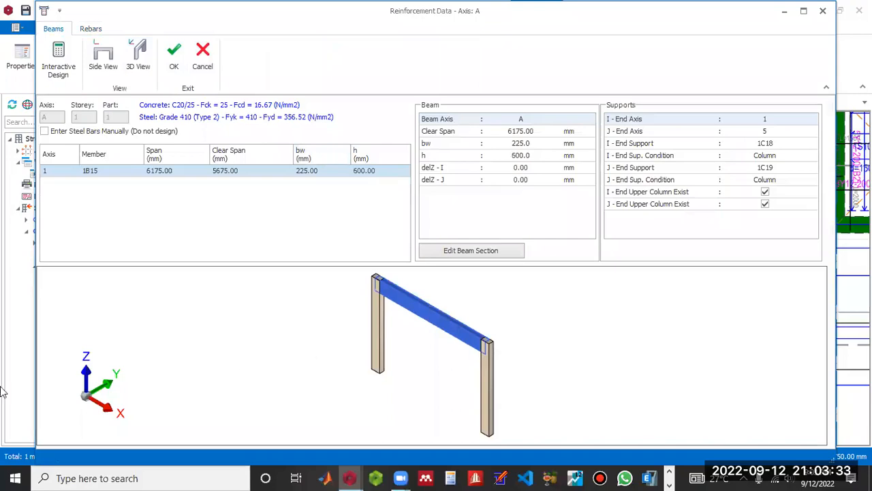
# - Reduce the top bars of beam 1B15 to 5Y16
pyautogui.click(90, 29)
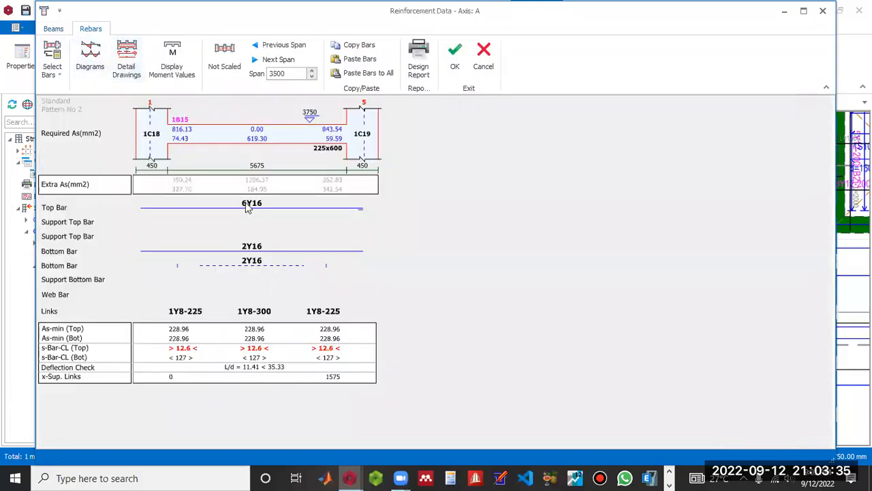
pyautogui.click(249, 206)
pyautogui.click(232, 209)
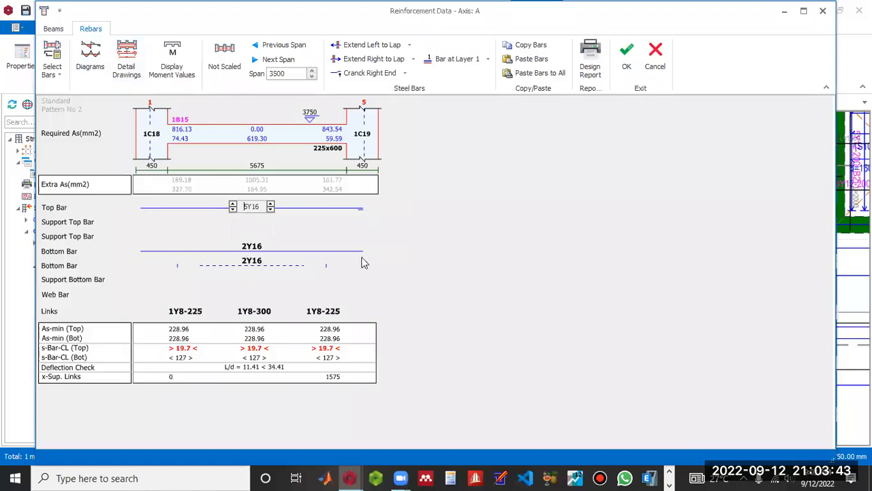
pyautogui.click(458, 258)
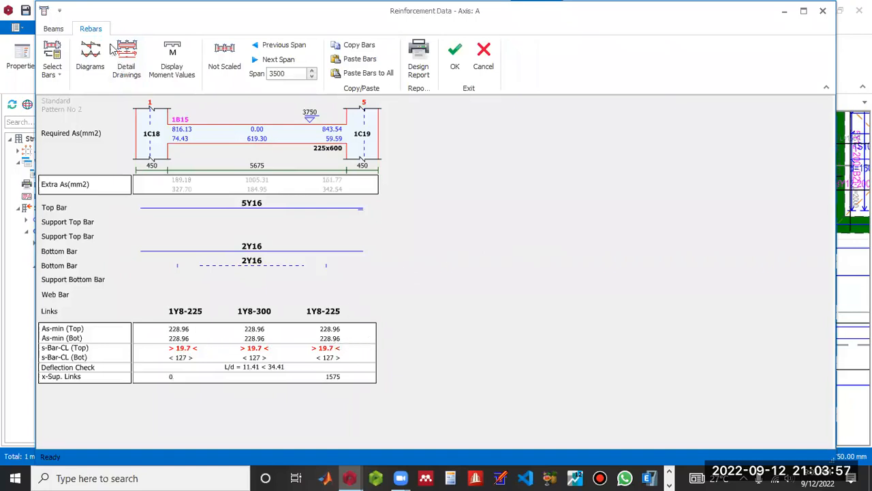
# - Increase the depth h of beam 1B15 to 650 mm
pyautogui.click(53, 29)
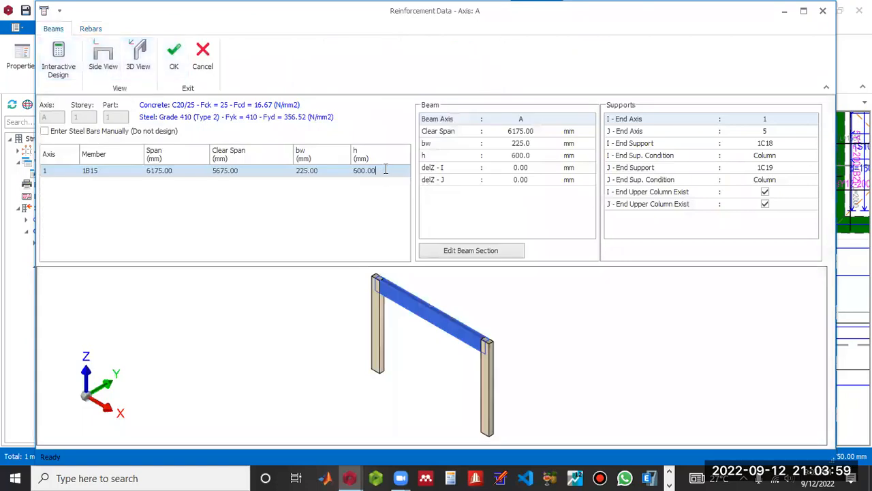
pyautogui.doubleClick(343, 171)
pyautogui.write('650')
pyautogui.press('Return')
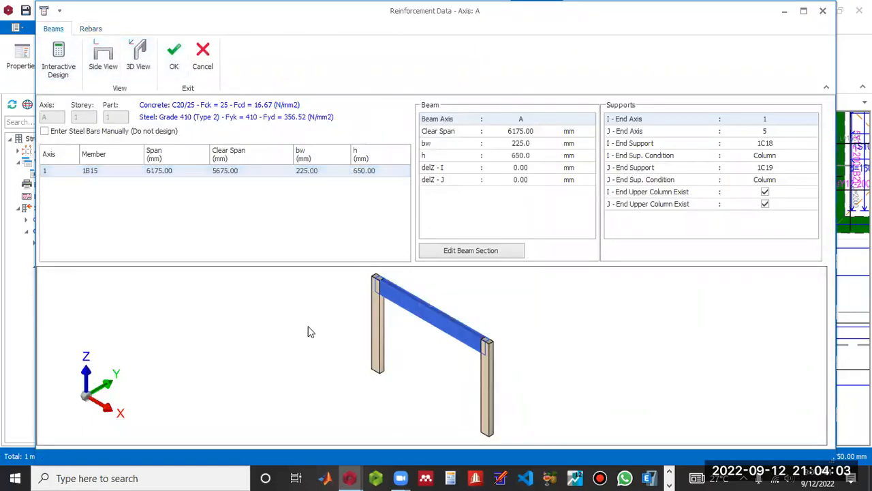
# - Reduce the top bars of beam 1B15 to 4Y16
pyautogui.click(91, 28)
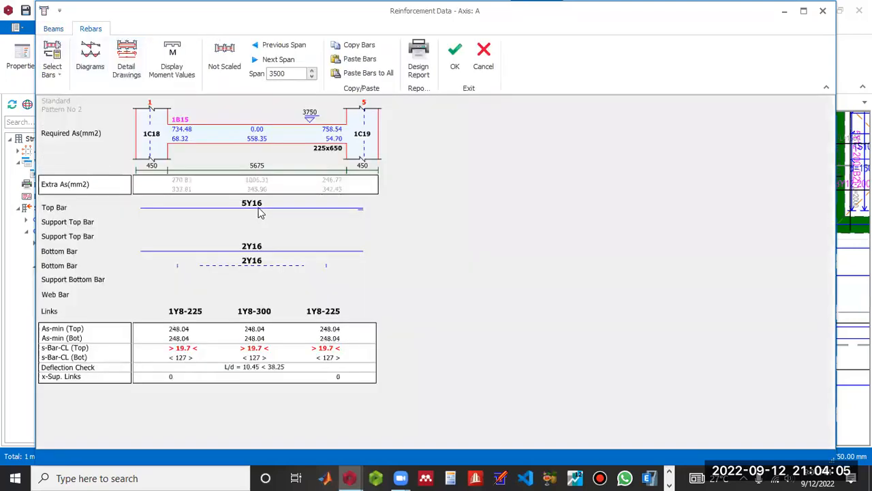
pyautogui.click(259, 206)
pyautogui.click(233, 206)
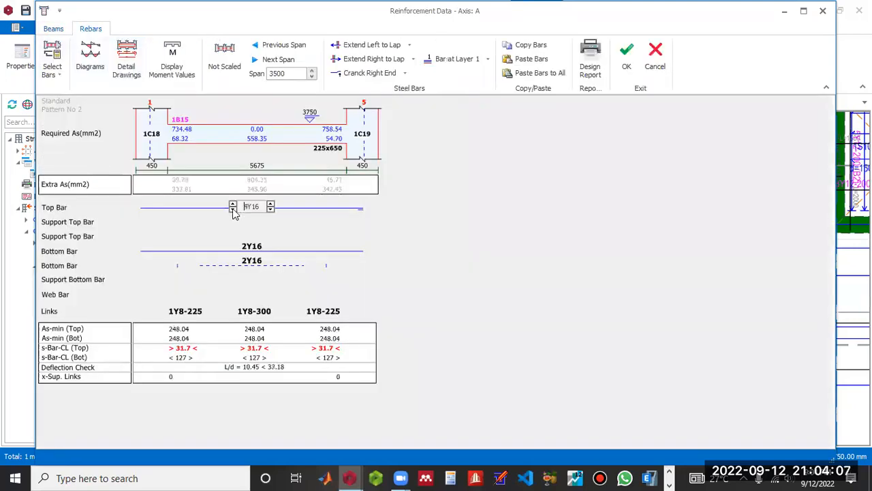
# - Remove the second-layer bottom bars of beam 1B15 and set its continuous bottom bars to 3Y16
pyautogui.click(250, 263)
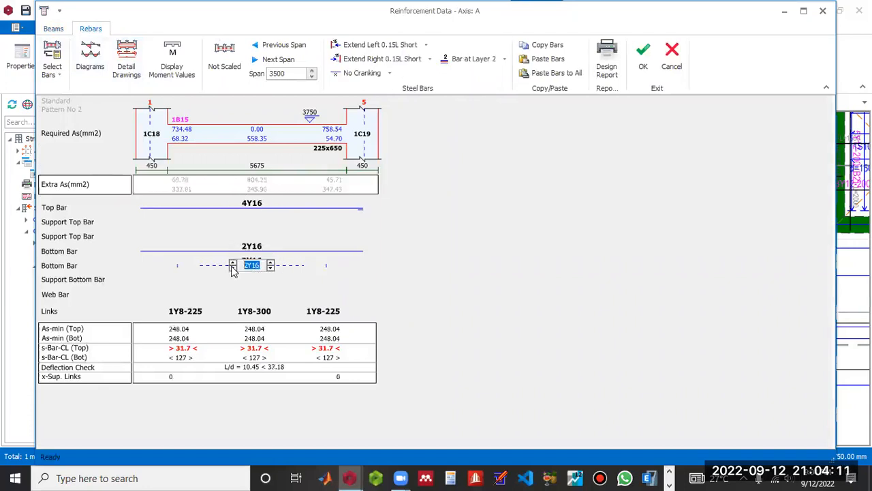
pyautogui.click(233, 268)
pyautogui.click(250, 248)
pyautogui.click(234, 247)
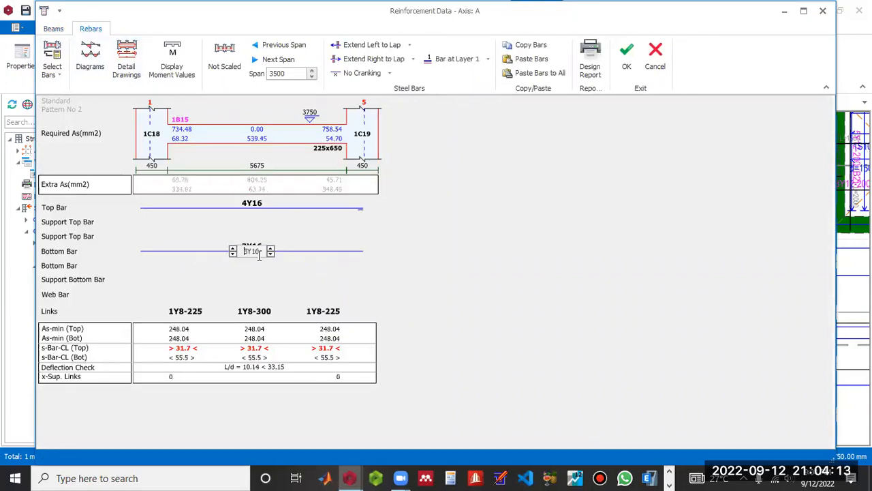
pyautogui.click(285, 151)
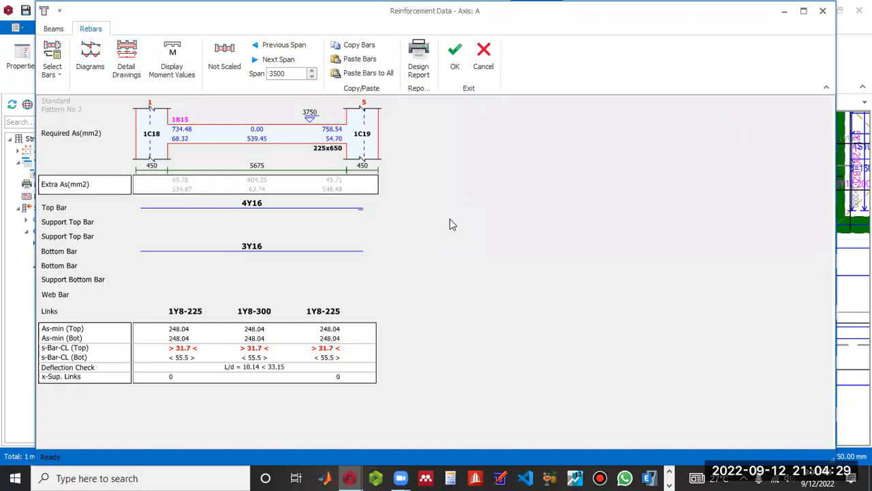
# - Examine the bending moments and shear forces in the design parameters of beam 1B15, then close them
pyautogui.click(53, 29)
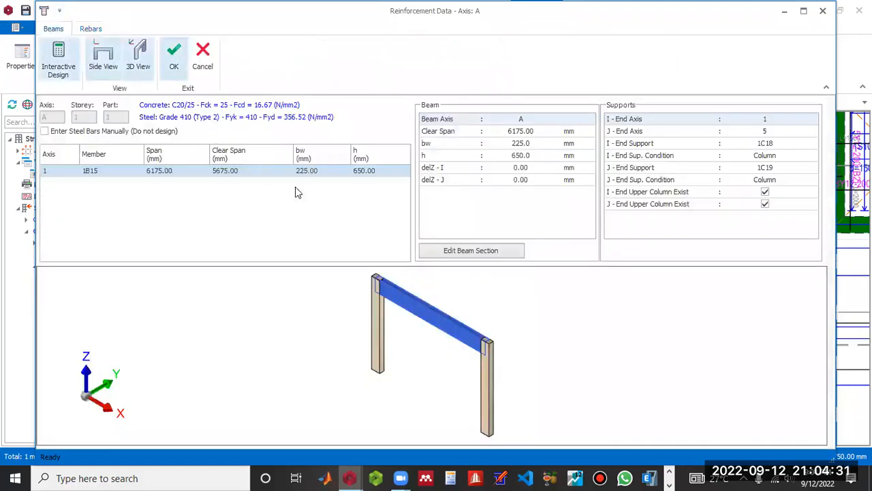
pyautogui.doubleClick(263, 175)
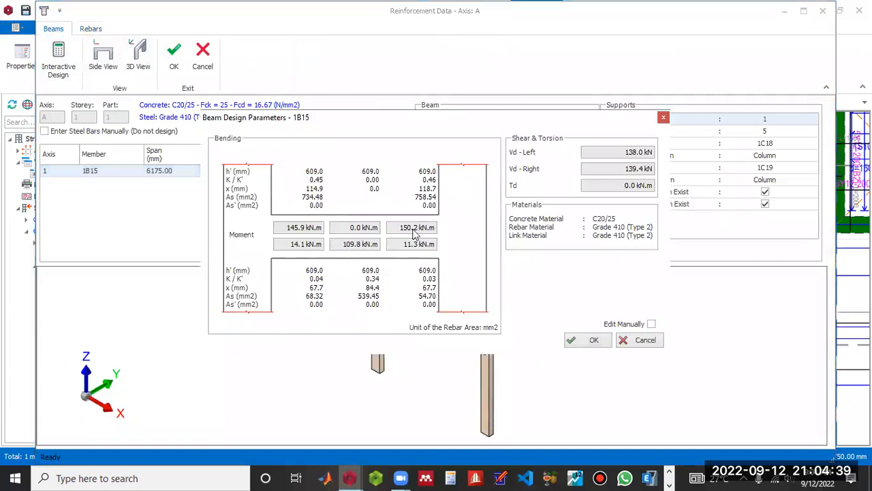
pyautogui.click(174, 61)
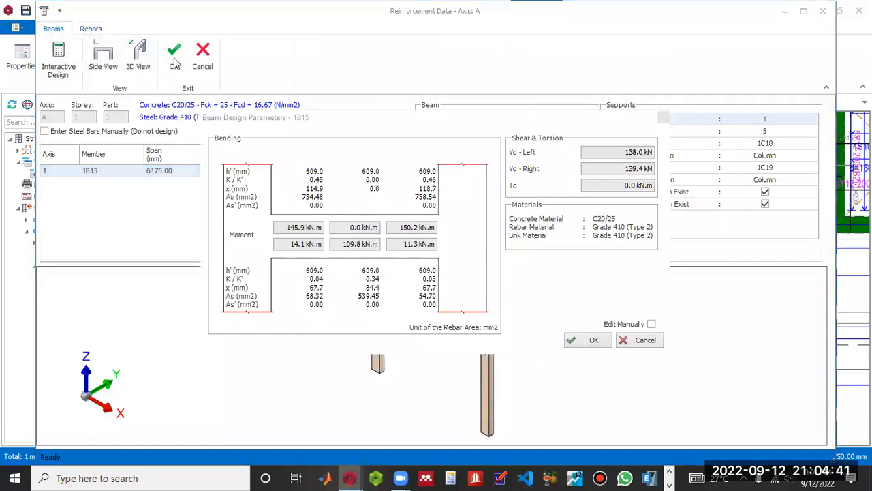
pyautogui.click(590, 339)
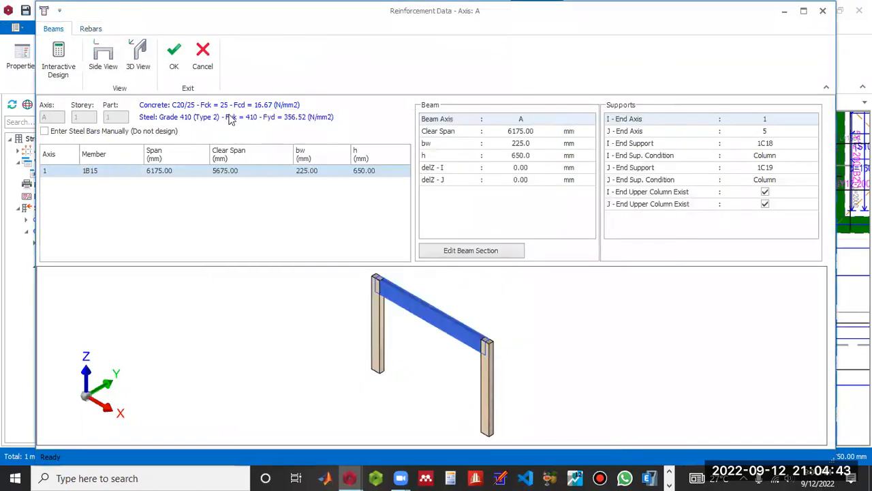
# - Examine the bars, links and cross-sections in the detail drawing of beam 1B15, then close the drawing
pyautogui.click(93, 29)
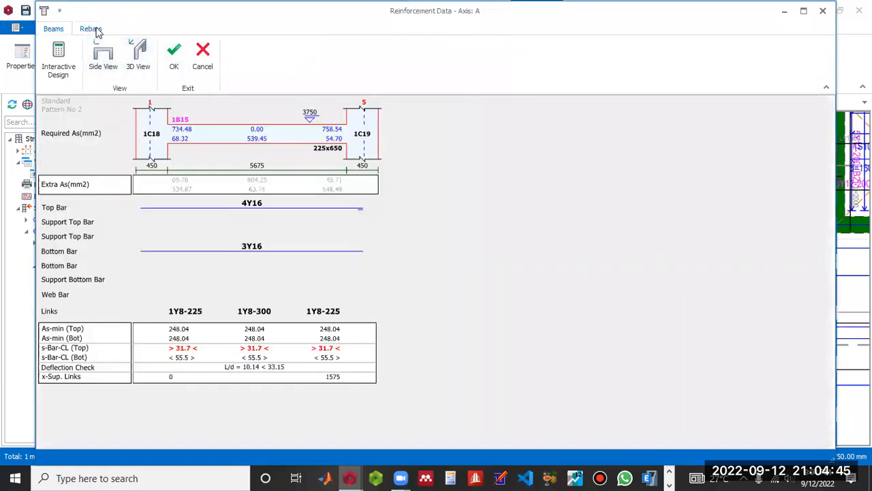
pyautogui.click(95, 30)
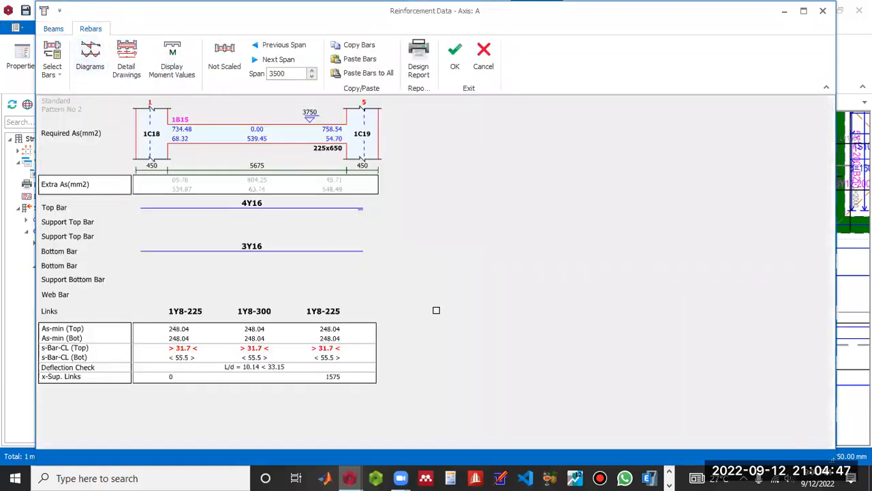
pyautogui.scroll(4, 217, 264)
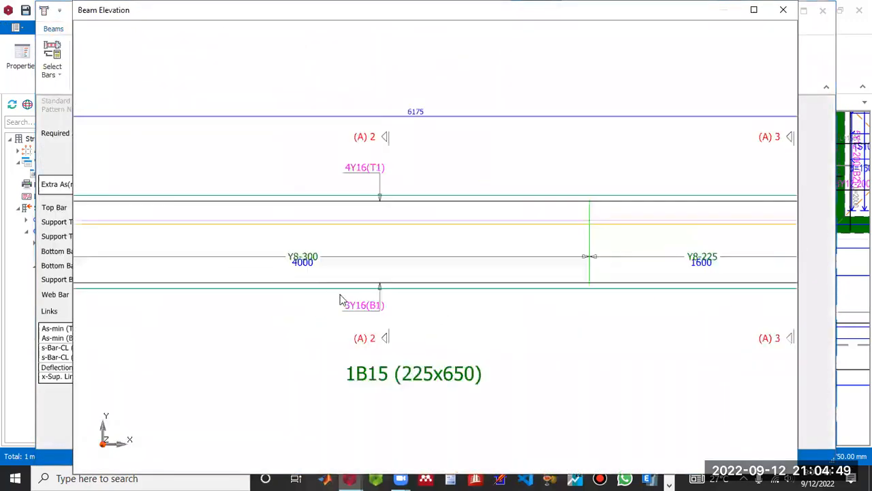
pyautogui.scroll(-5, 429, 215)
pyautogui.scroll(6, 429, 216)
pyautogui.scroll(-3, 353, 234)
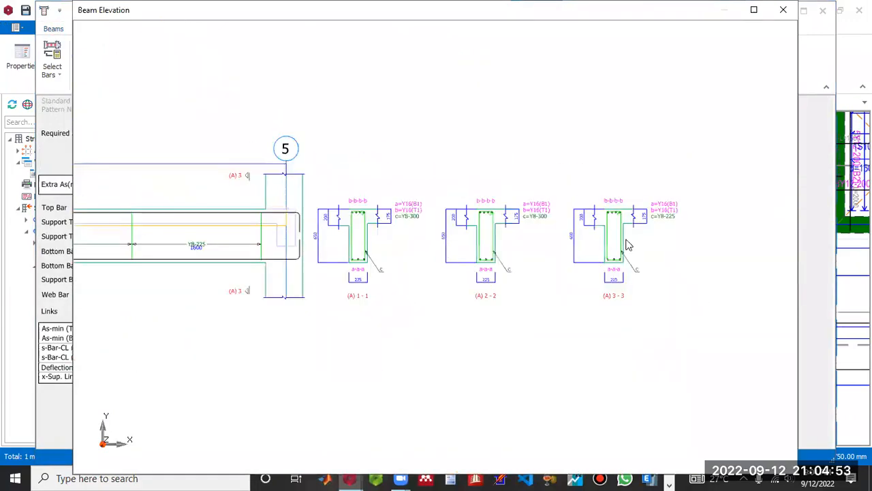
pyautogui.scroll(2, 628, 246)
pyautogui.scroll(-5, 549, 263)
pyautogui.click(785, 10)
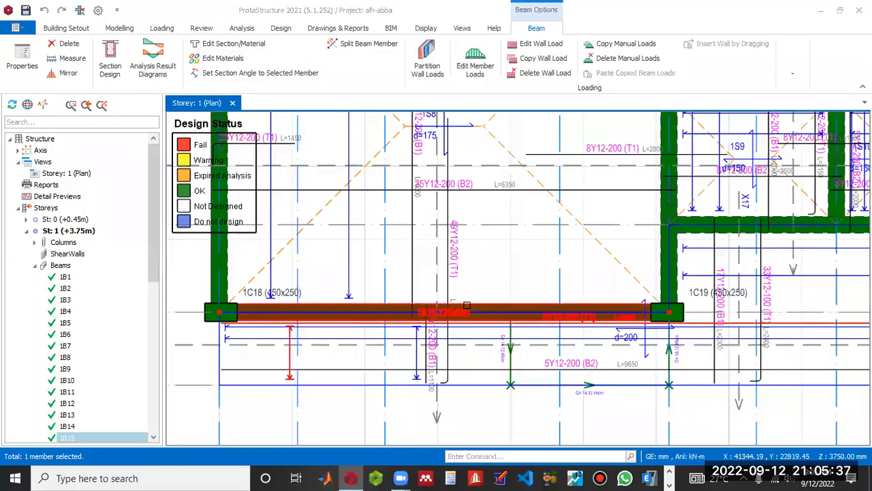
# - Check the section label and design status of beam 1B15, deselect it and inspect the whole storey 1 plan
pyautogui.scroll(5, 449, 286)
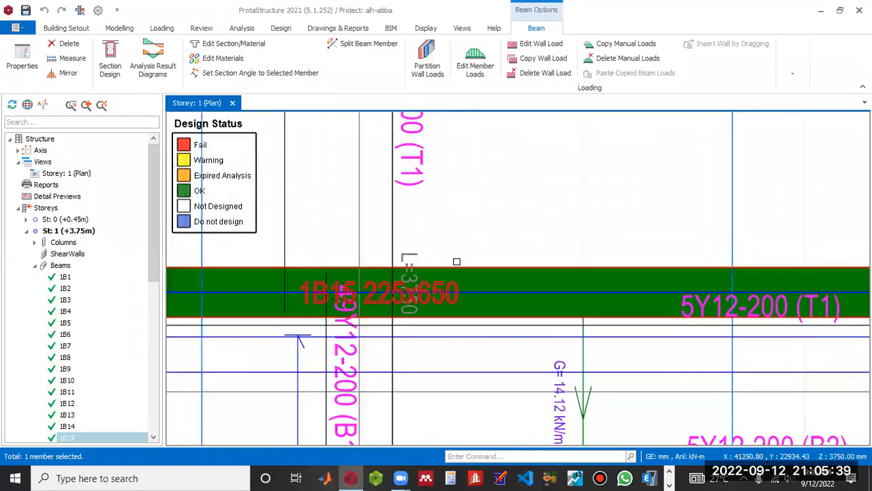
pyautogui.scroll(-10, 421, 327)
pyautogui.press('Escape')
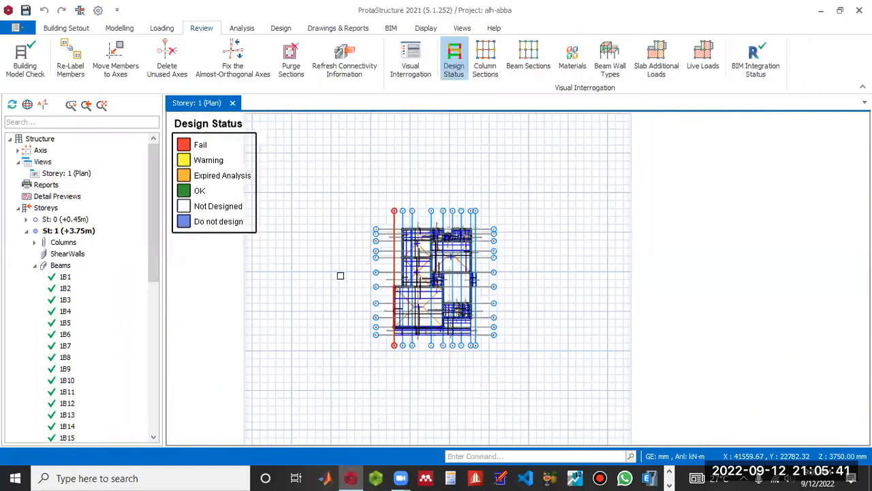
pyautogui.scroll(3, 342, 274)
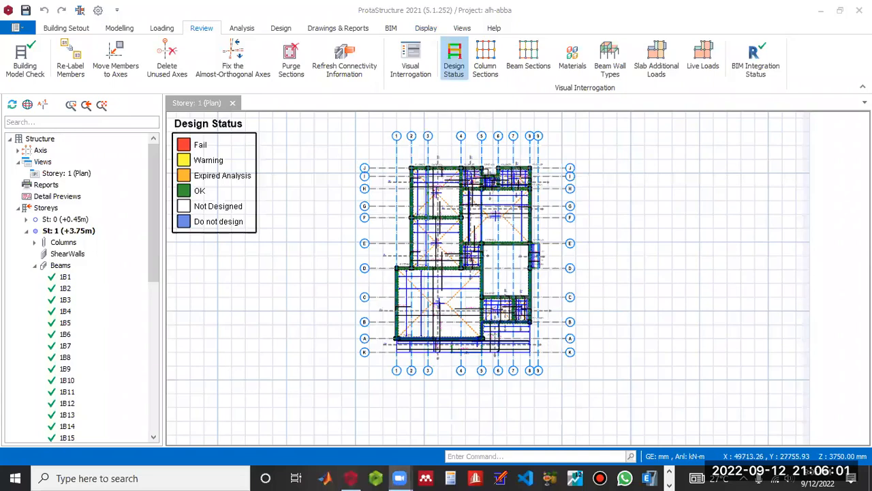
pyautogui.scroll(3, 492, 238)
pyautogui.scroll(-3, 492, 252)
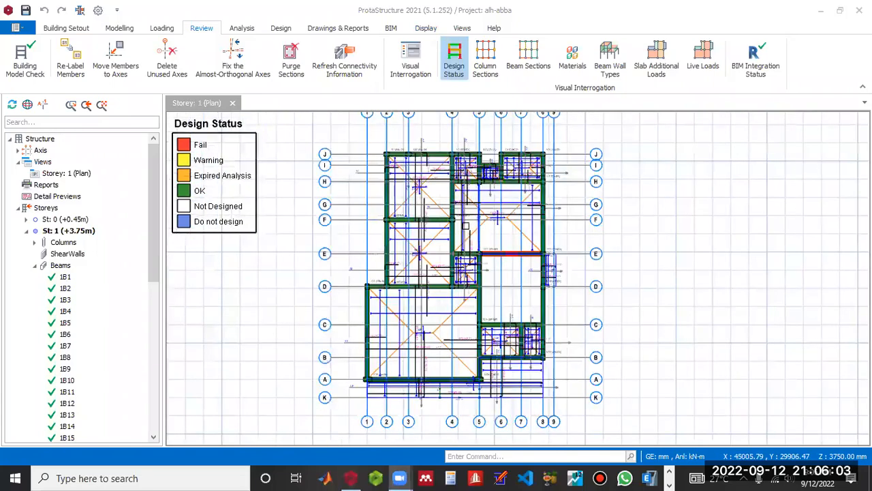